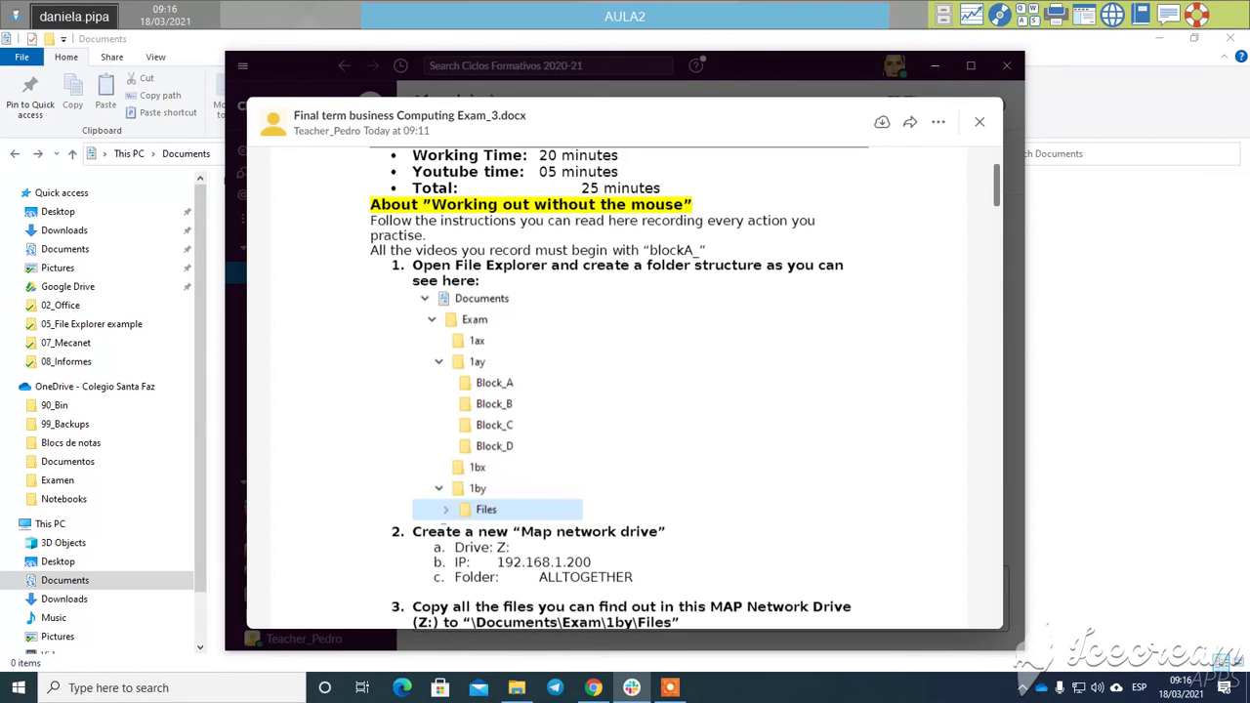
Switch to File Explorer and create a folder named Exam in Documents
mouse_move(517, 688)
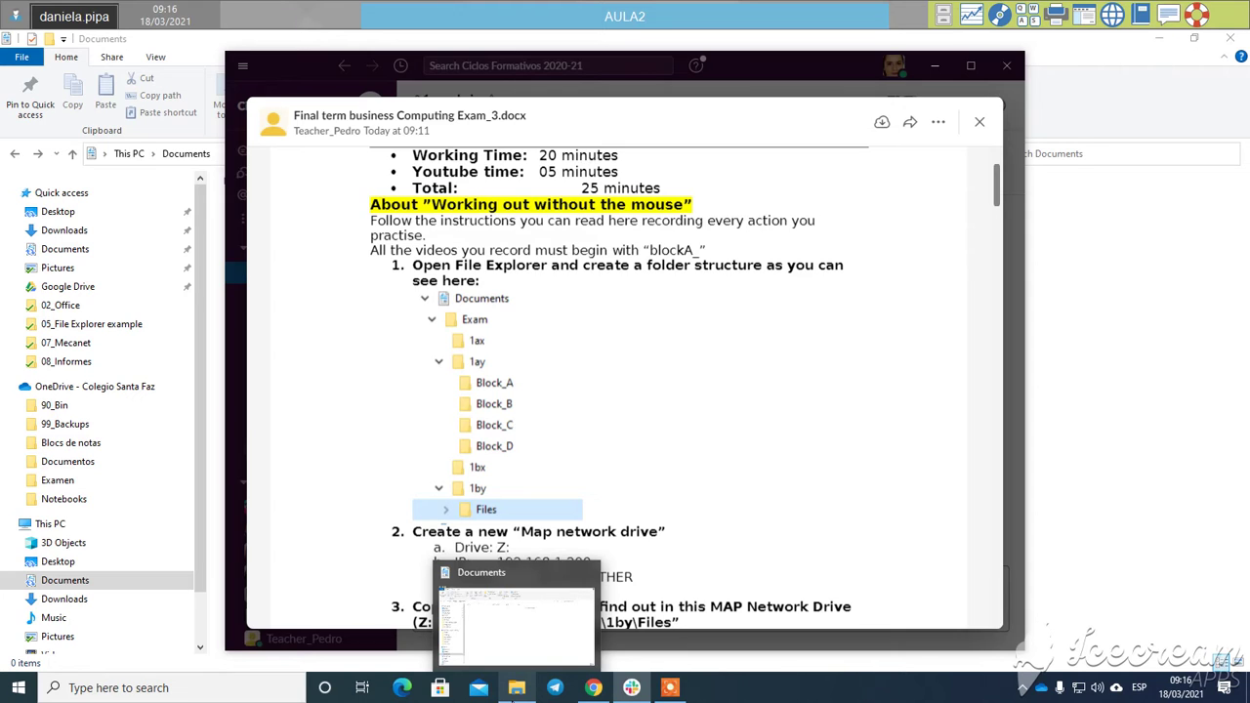
click(513, 696)
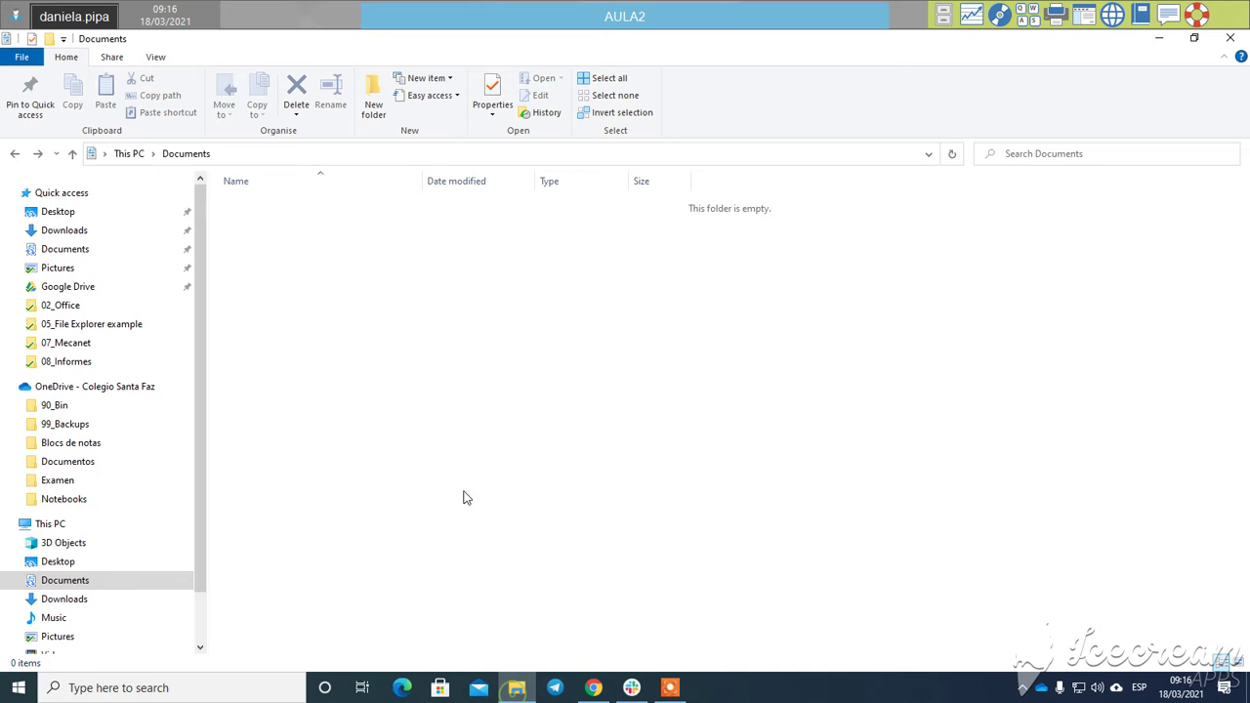
right_click(303, 258)
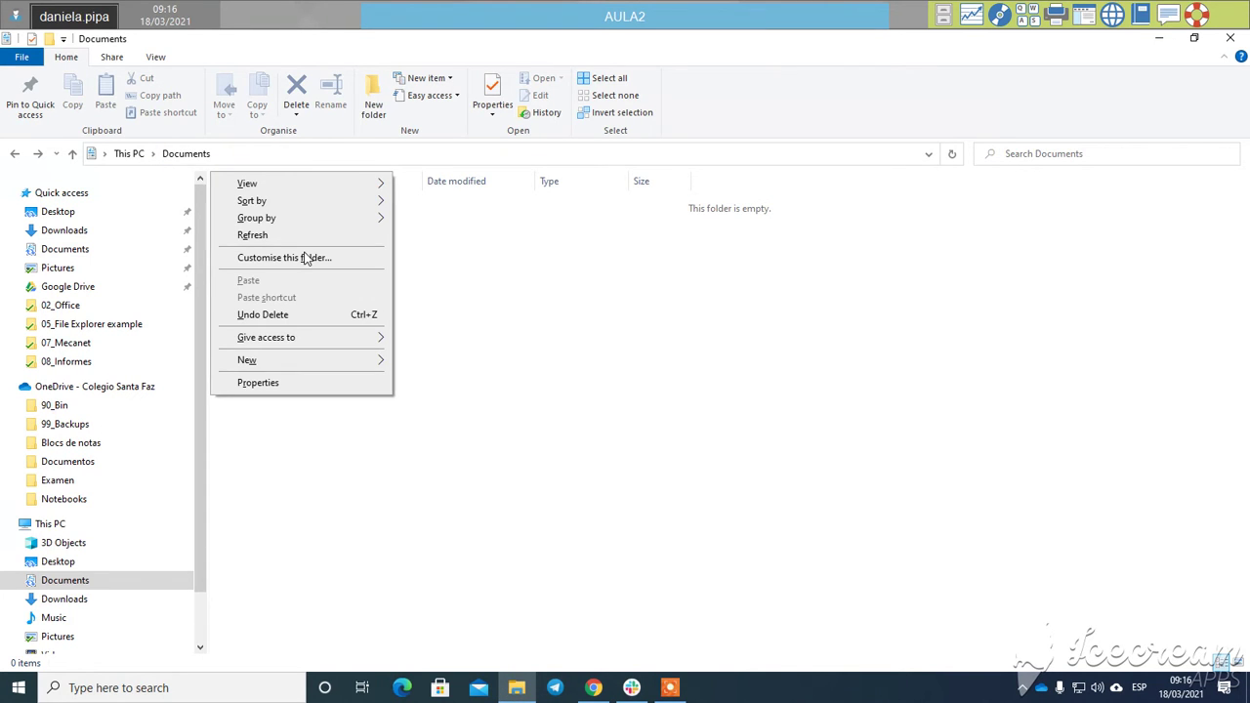
key(Down)
key(Down)
key(Down)
key(Down)
key(Down)
key(Down)
key(Down)
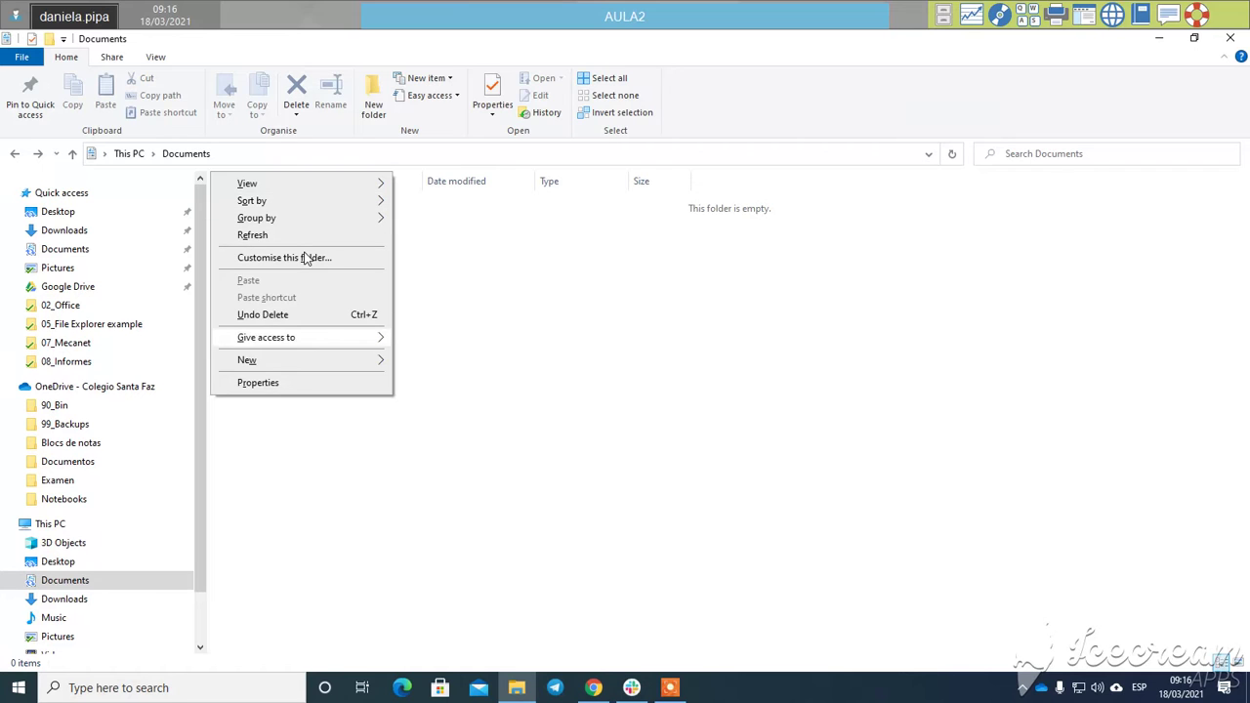
key(Down)
key(Right)
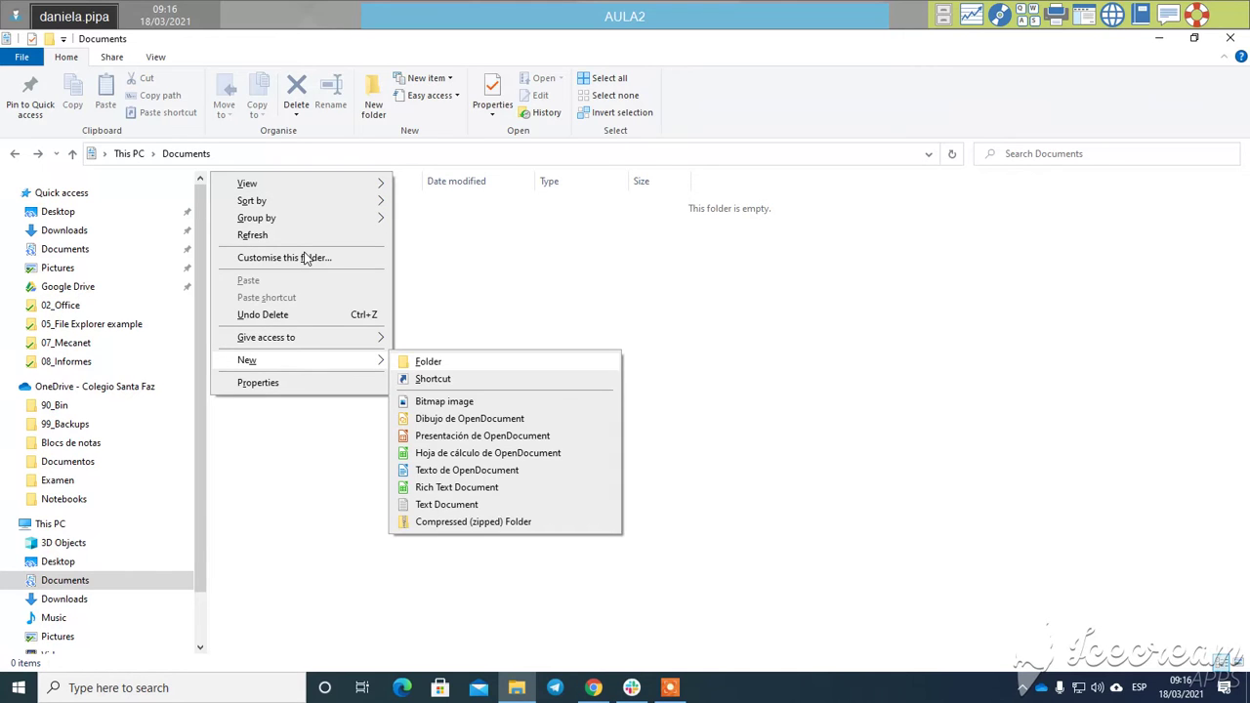
key(Down)
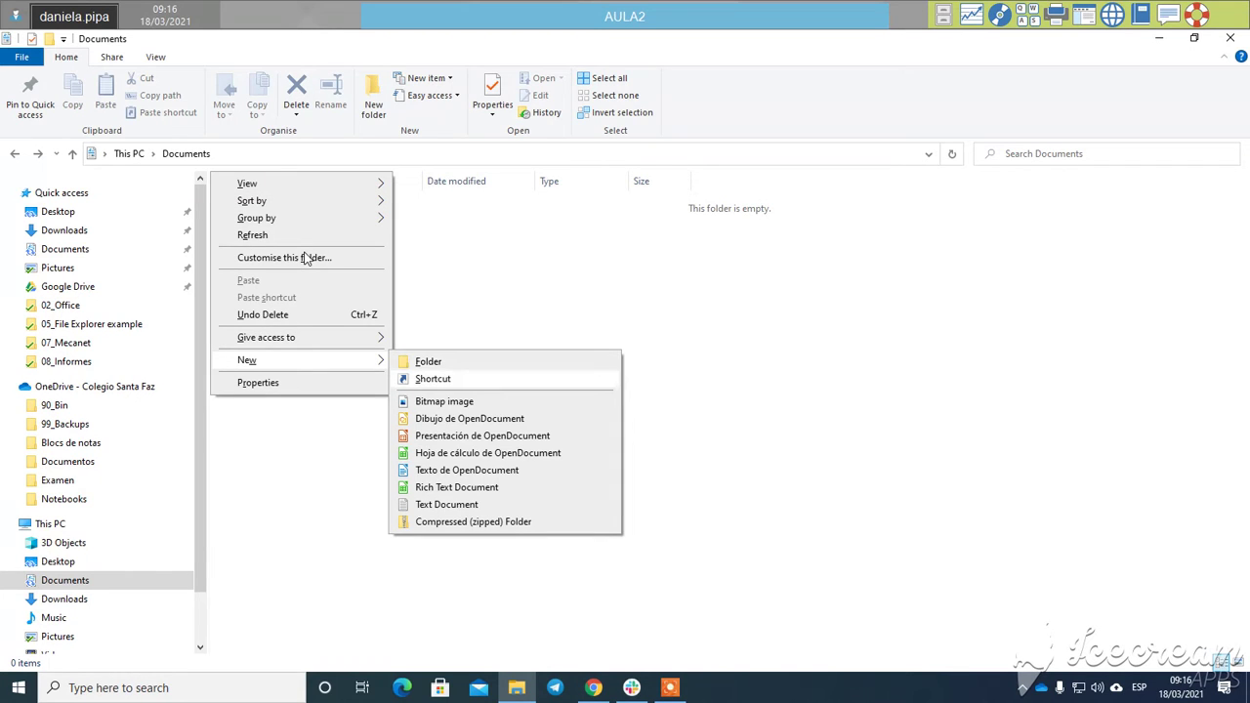
key(Up)
key(Return)
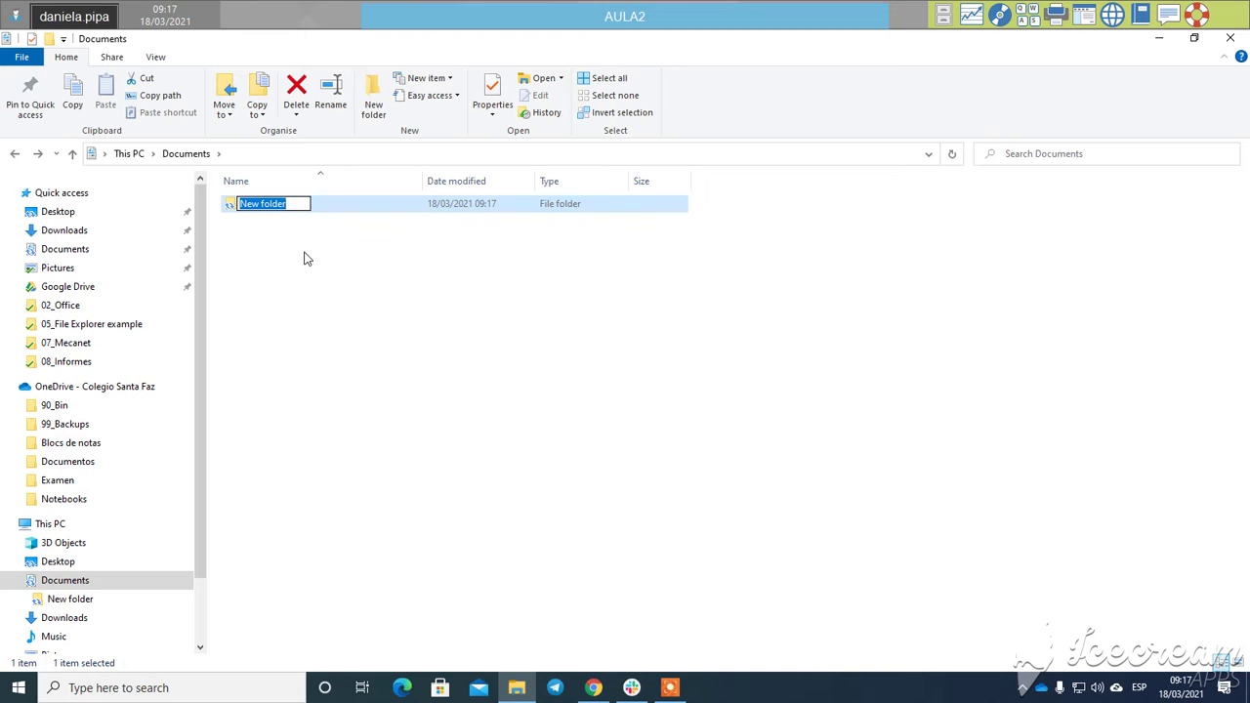
text(Exam)
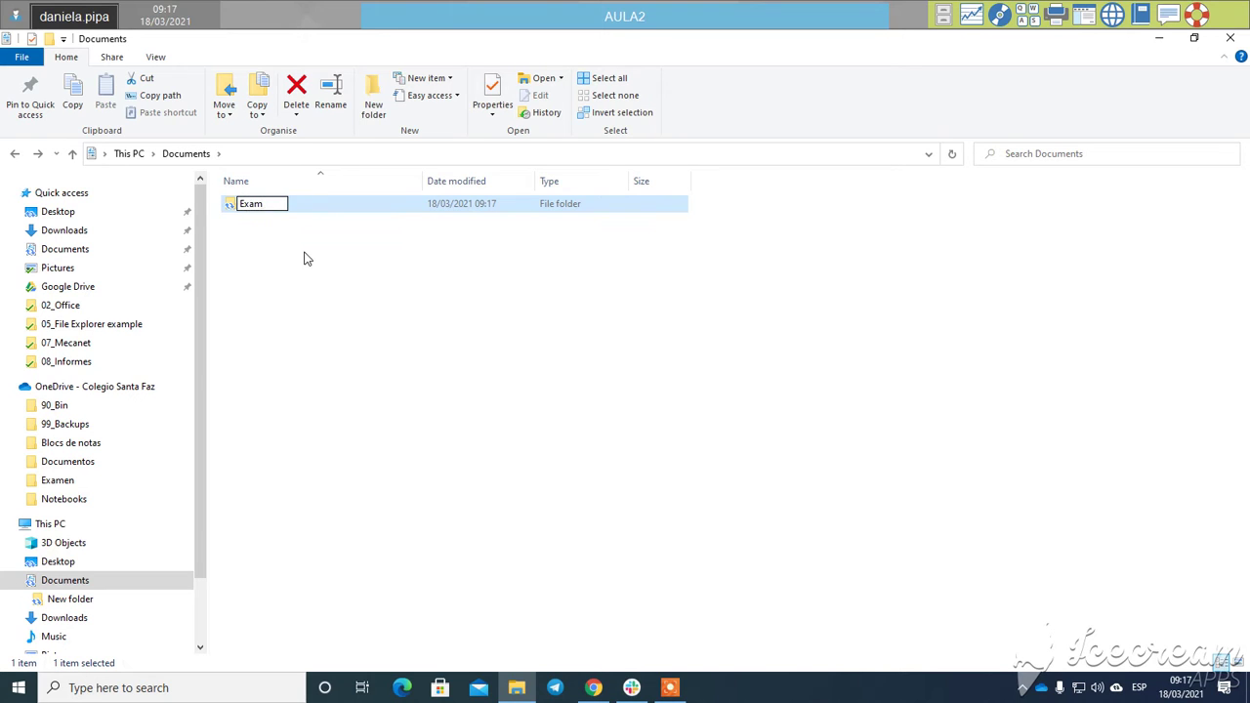
key(Return)
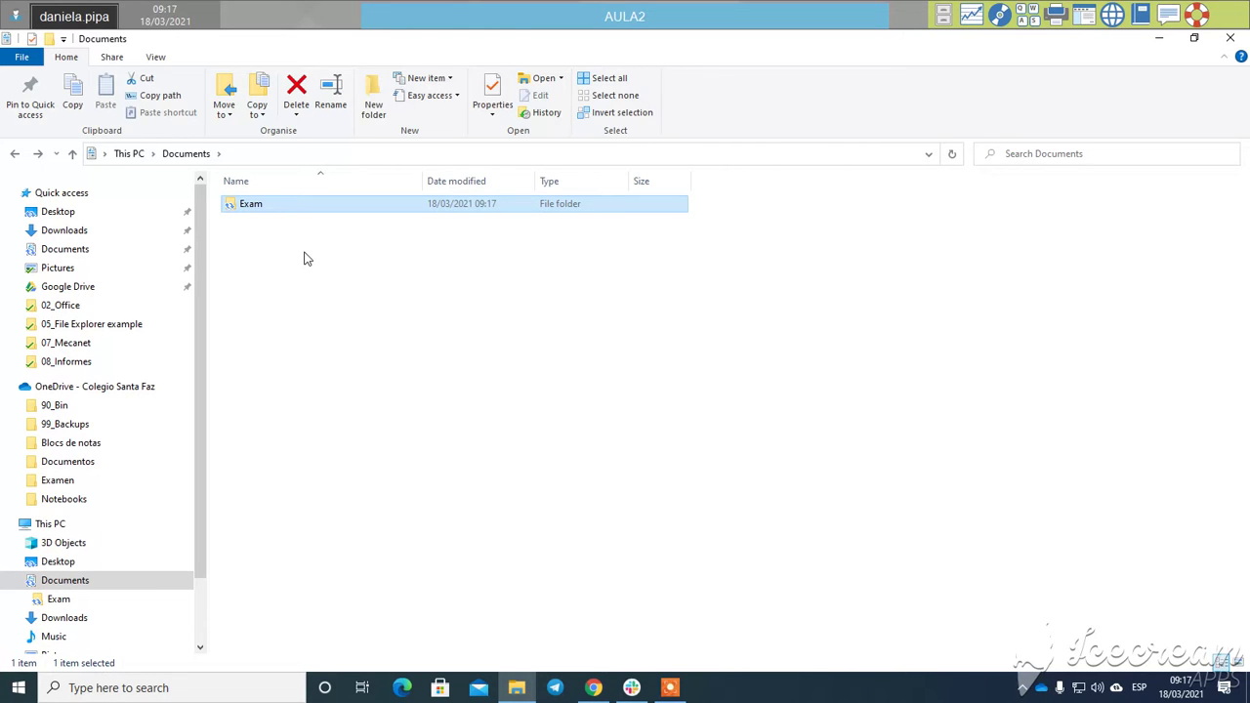
Open the Exam folder and create four new subfolders in it, keeping their default names
key(Return)
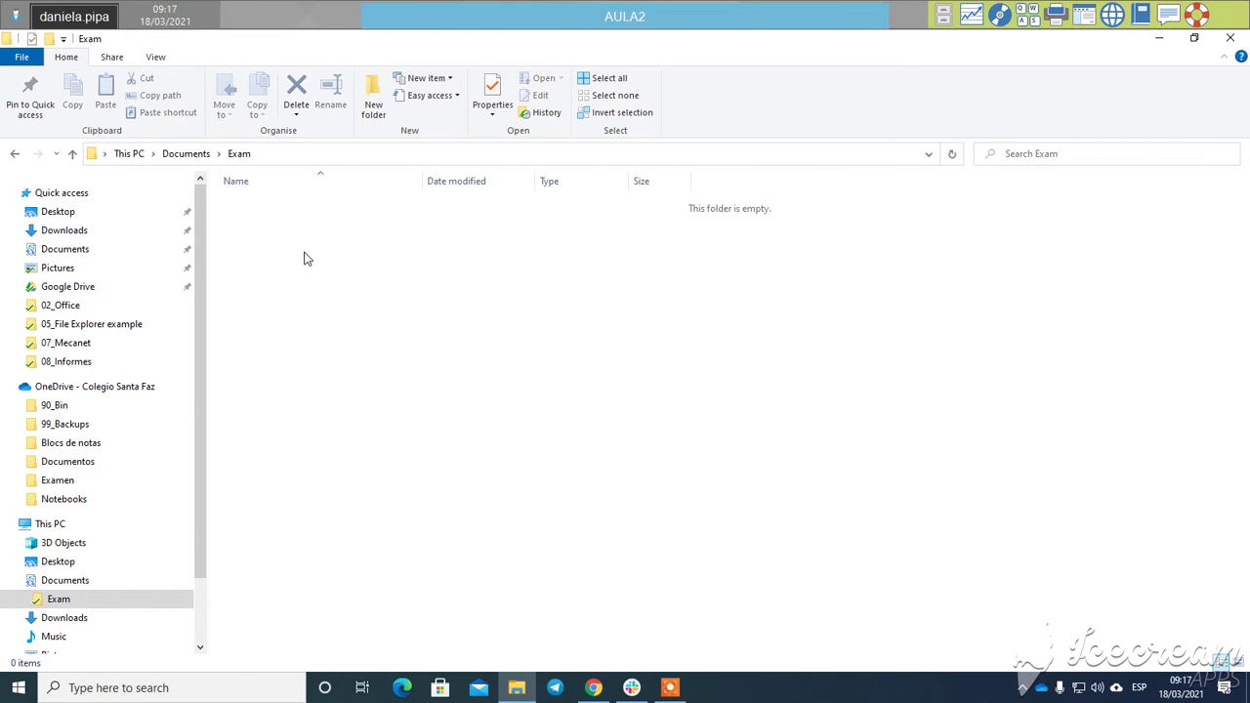
key(ctrl+shift+n)
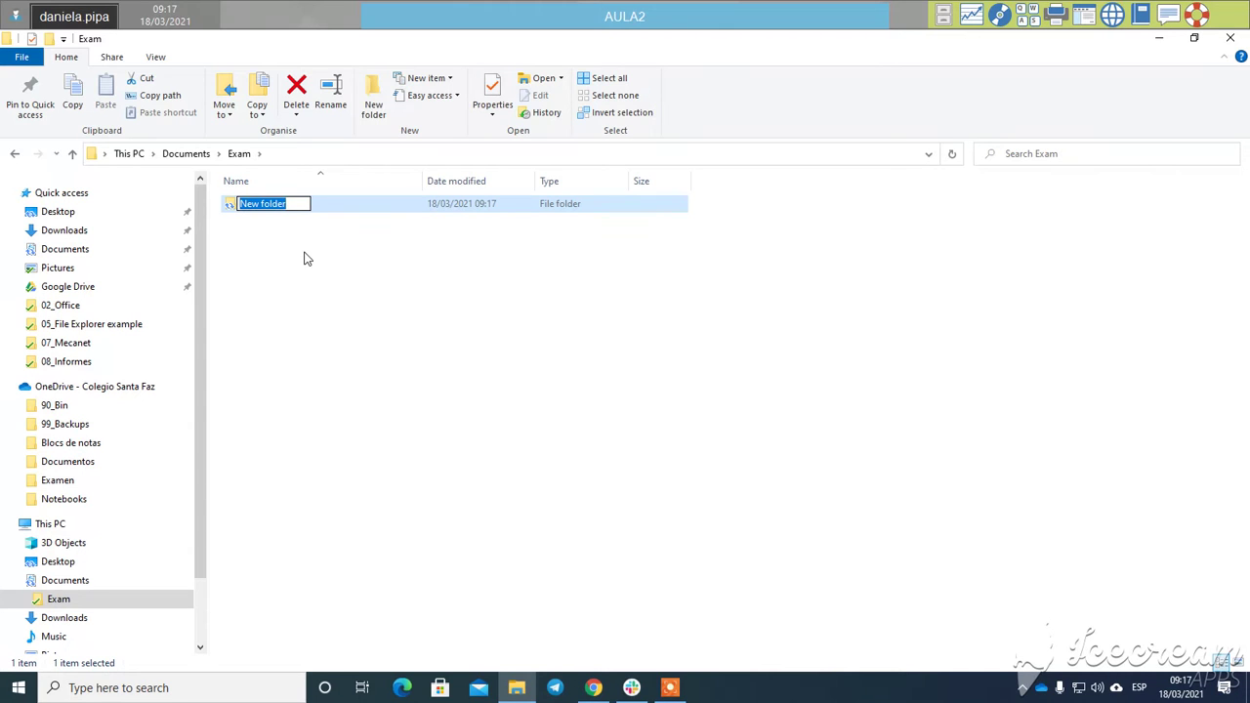
key(Return)
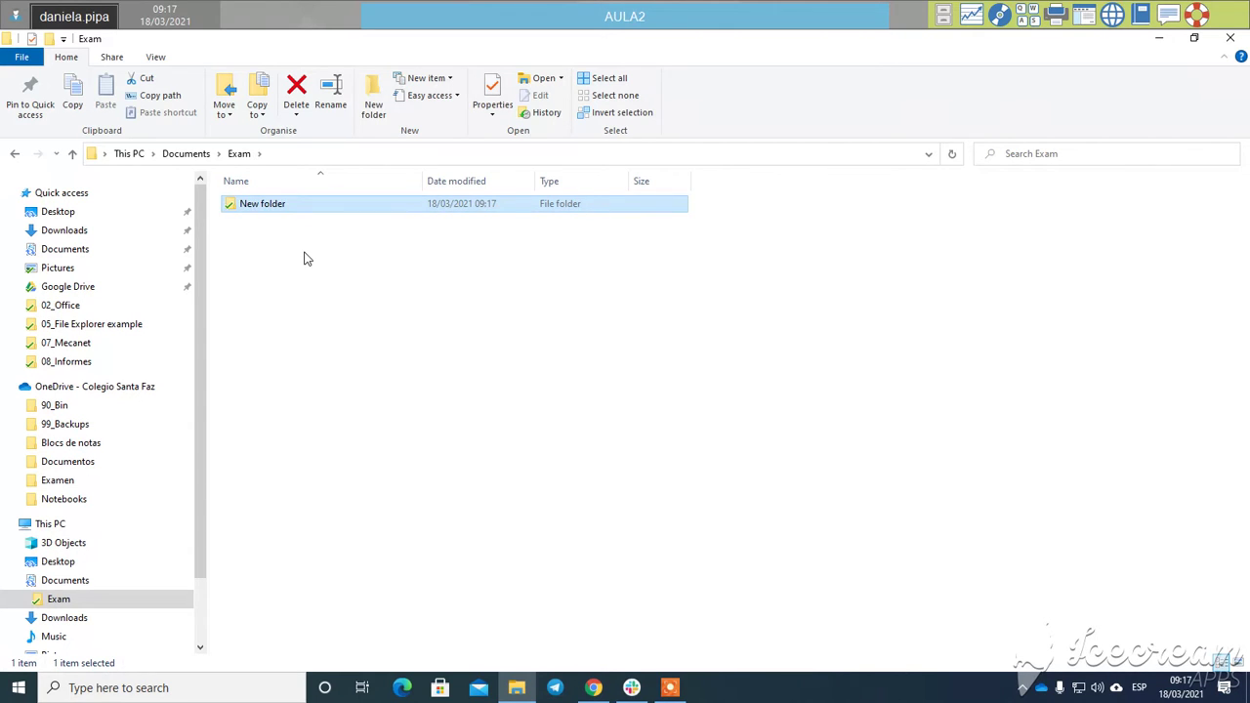
key(ctrl+shift+n)
key(Return)
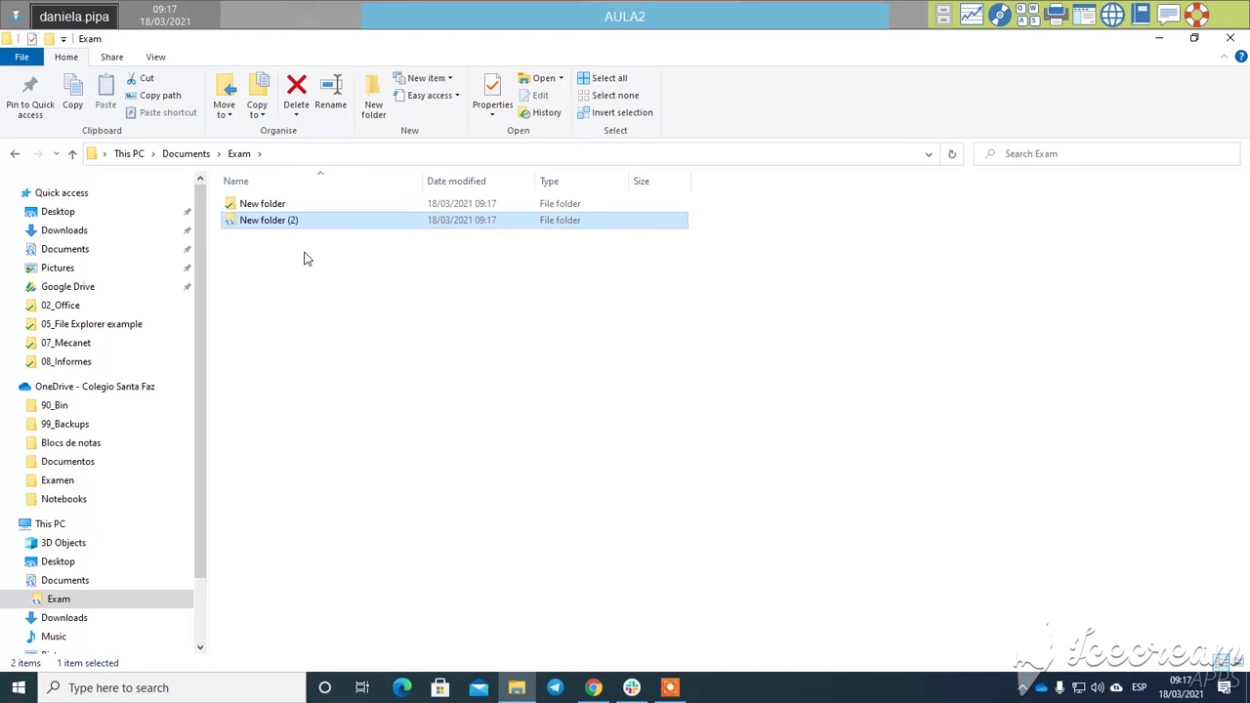
key(ctrl+shift+n)
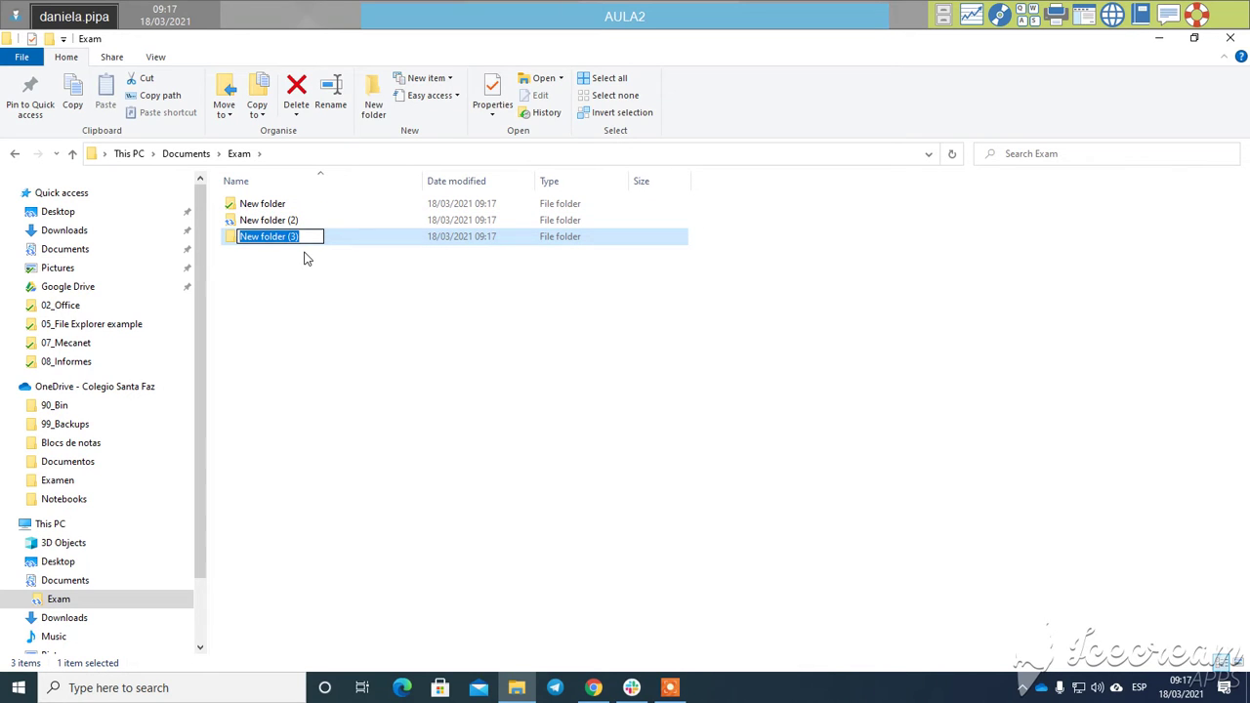
key(Return)
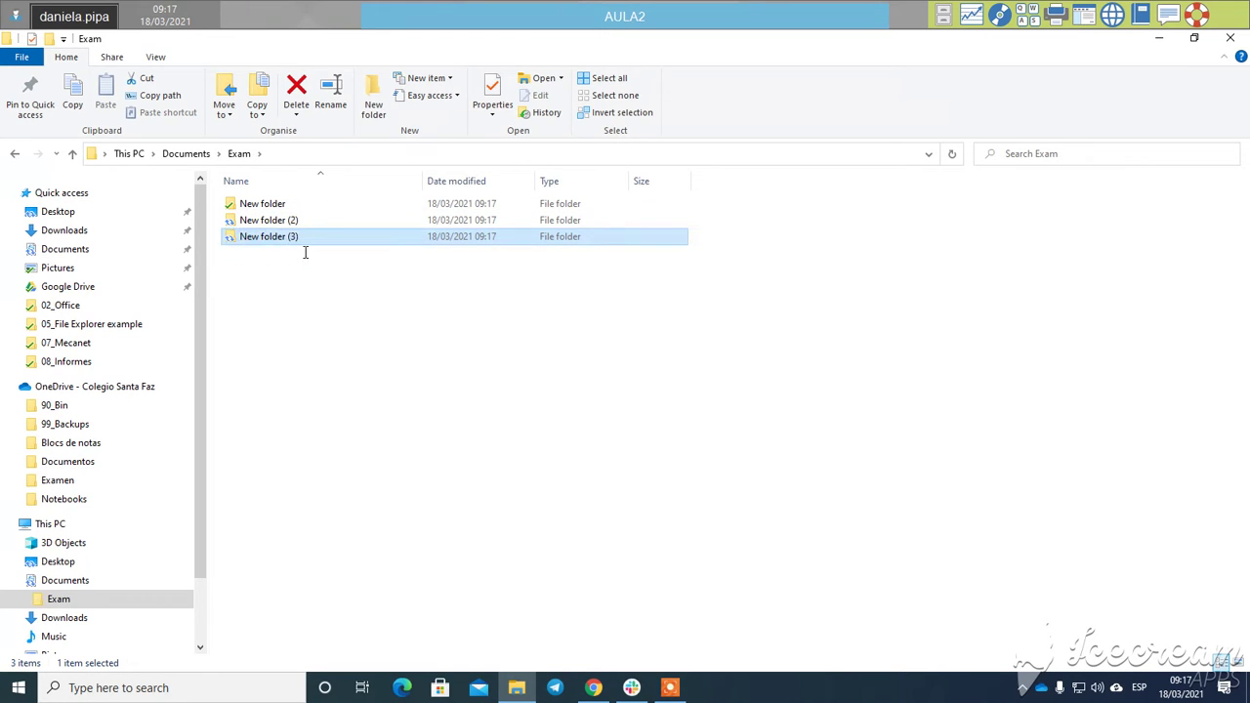
key(ctrl+shift+n)
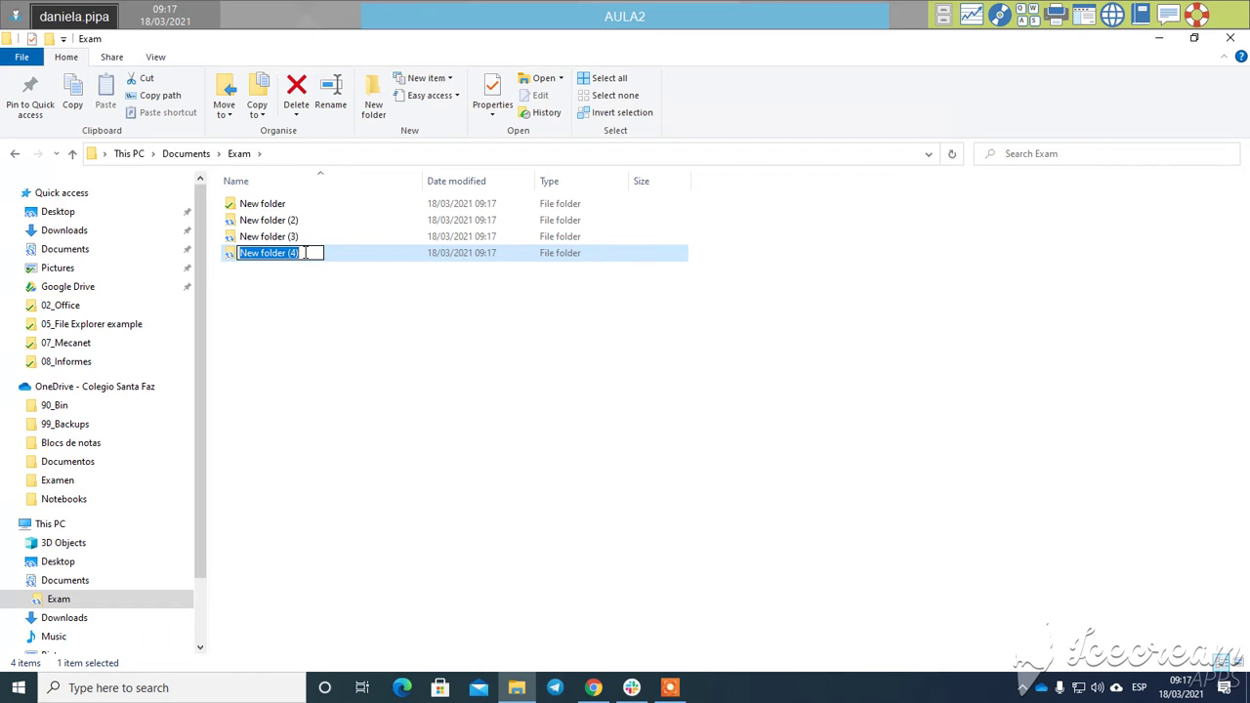
key(Return)
Rename the four new folders in Exam, in order, as 1ax, 1ay, 1bx and 1by
key(Home)
key(F2)
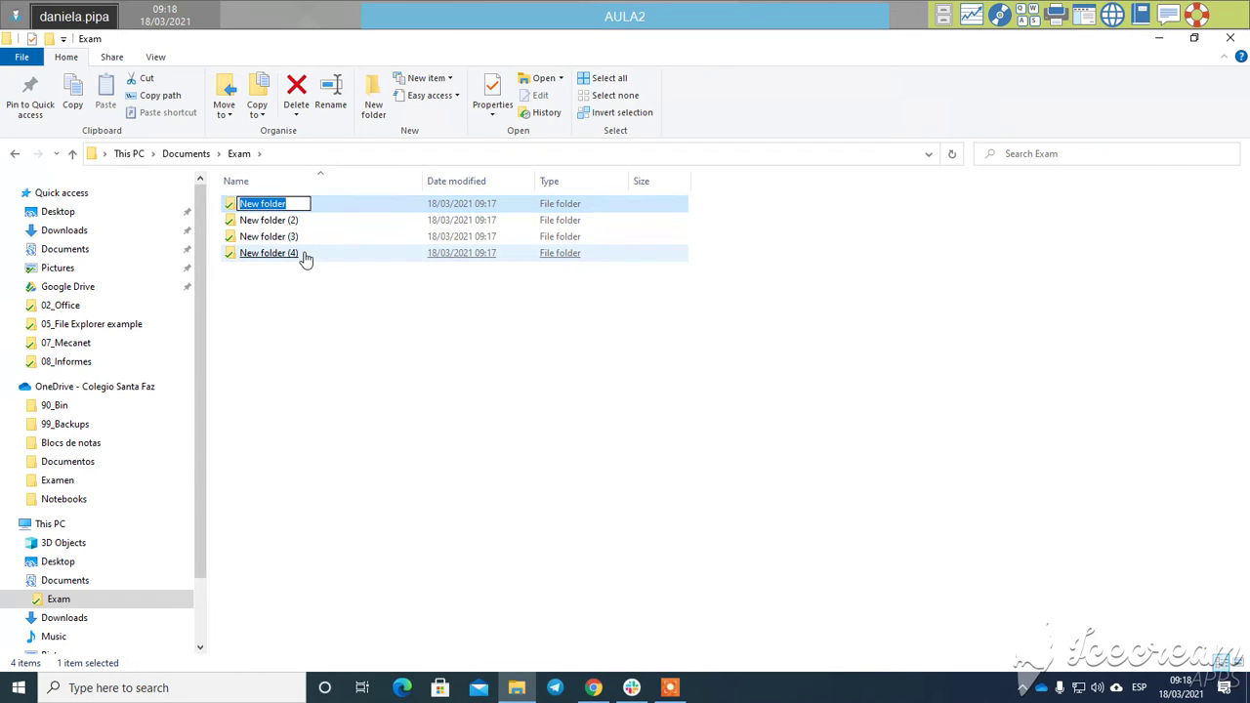
text(1)
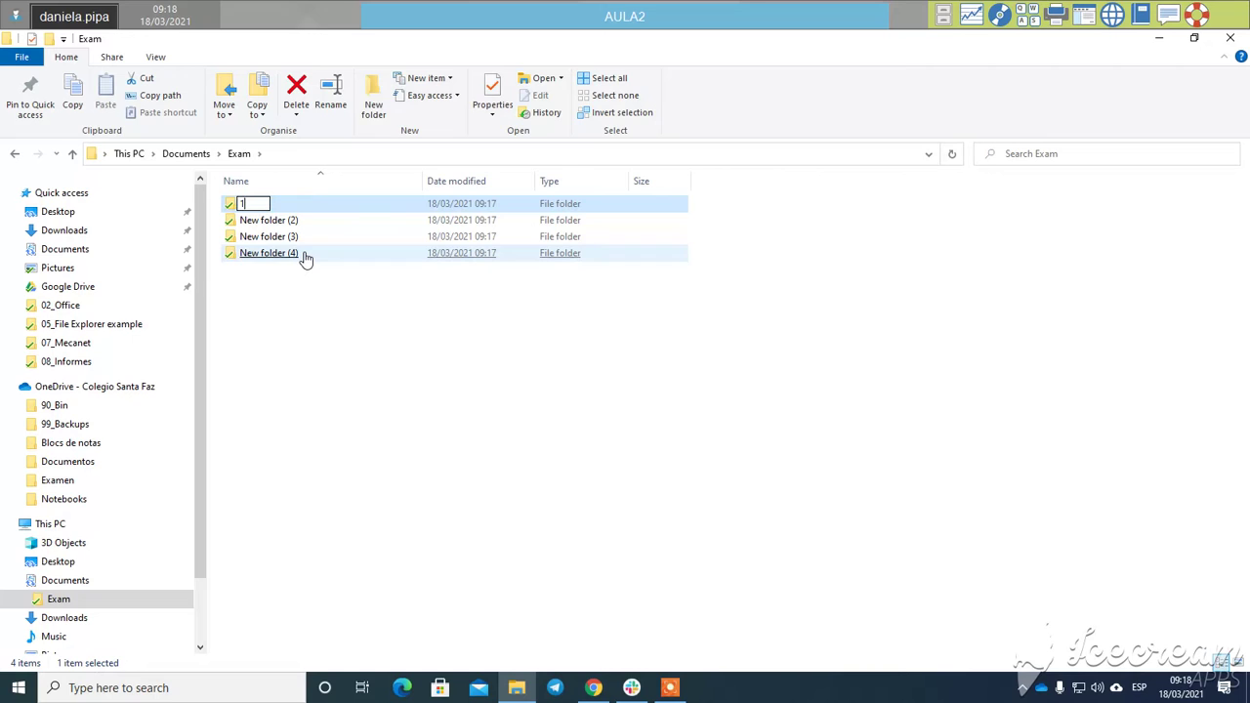
text(ax)
key(Tab)
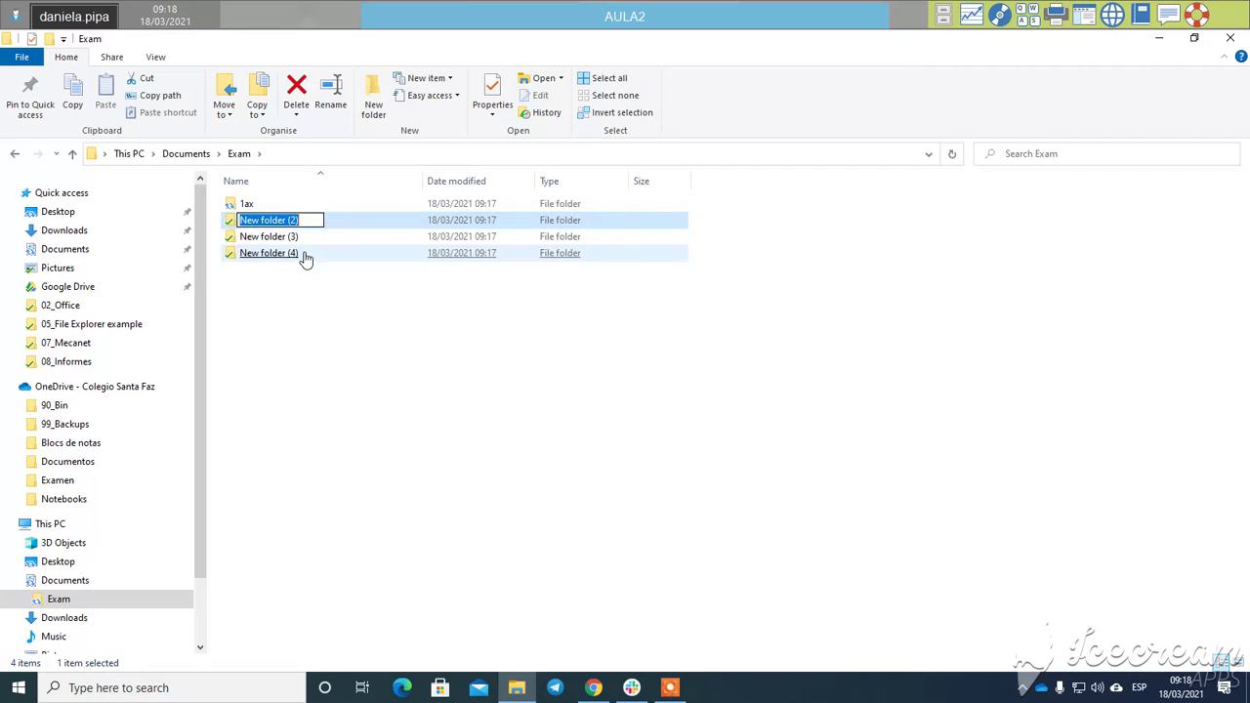
text(1)
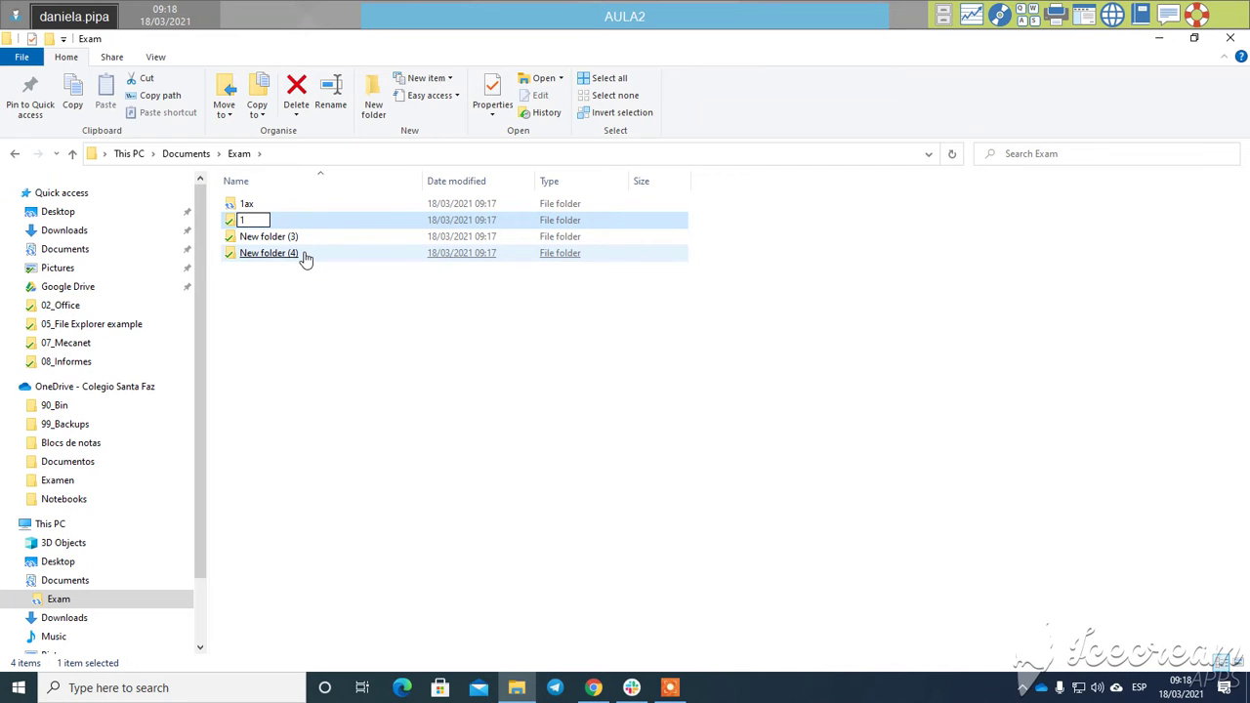
text(ay)
key(Tab)
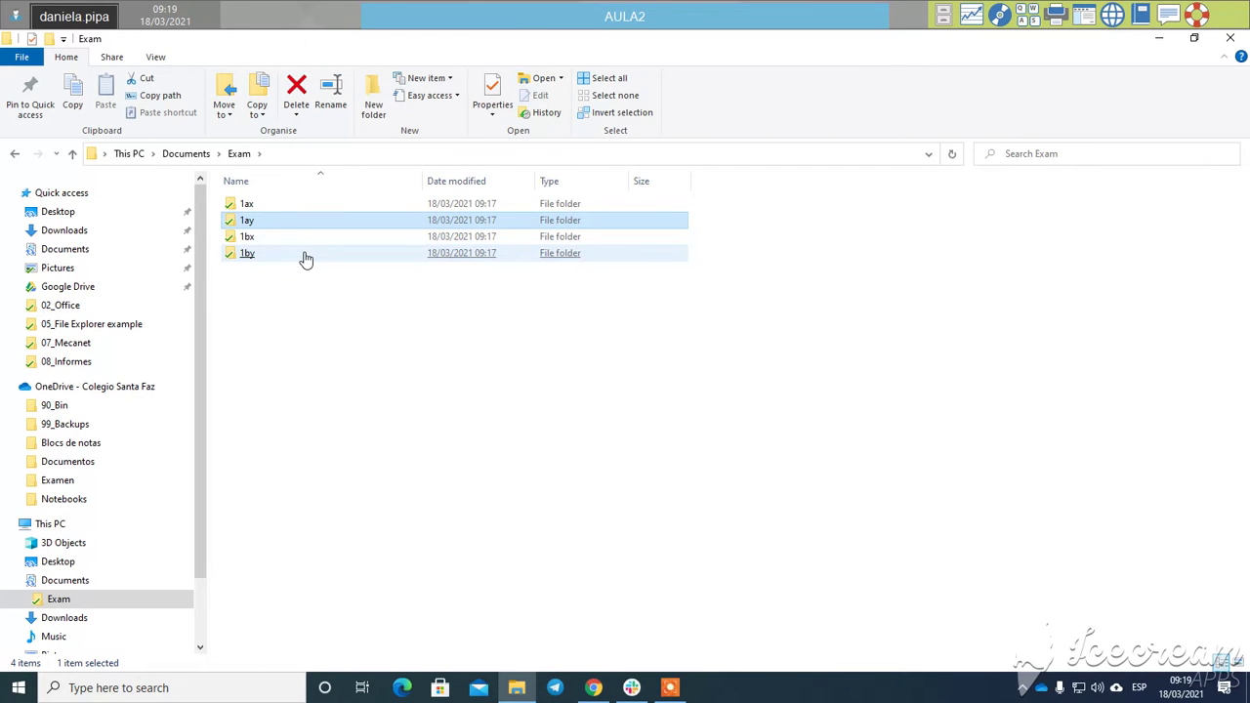
Open the 1ay folder and create four new subfolders in it with default names
key(Return)
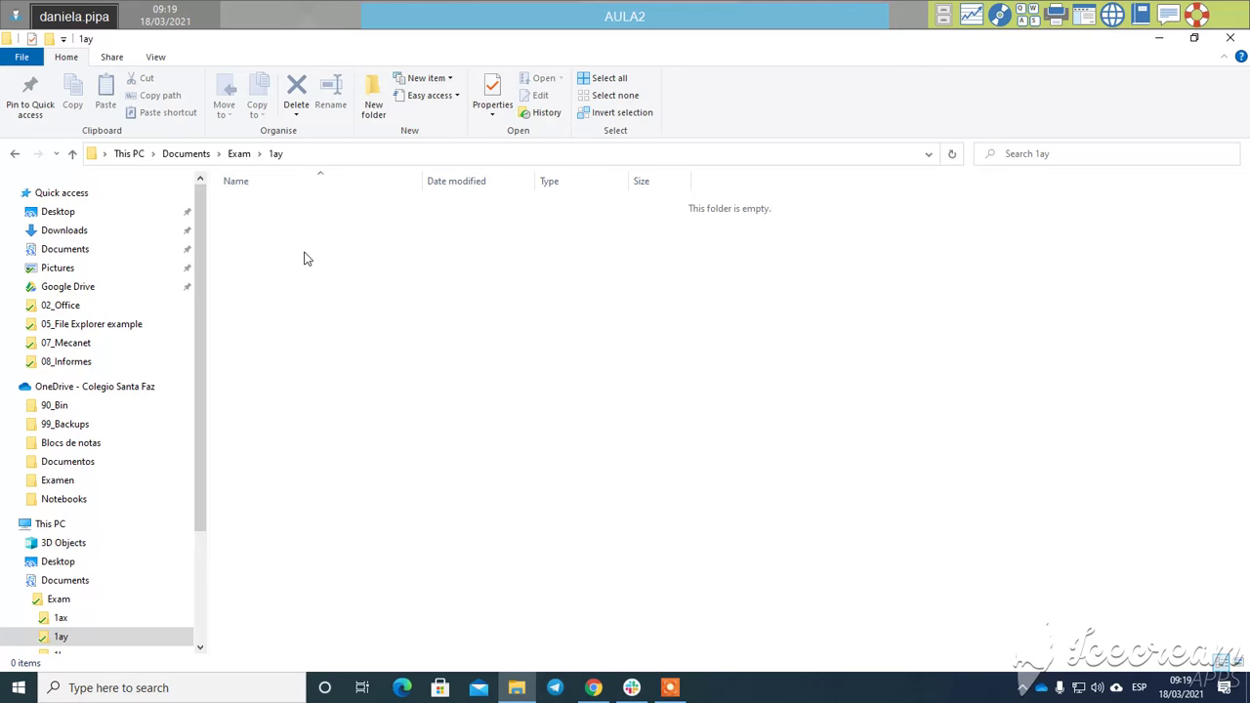
key(ctrl+shift+n)
key(Return)
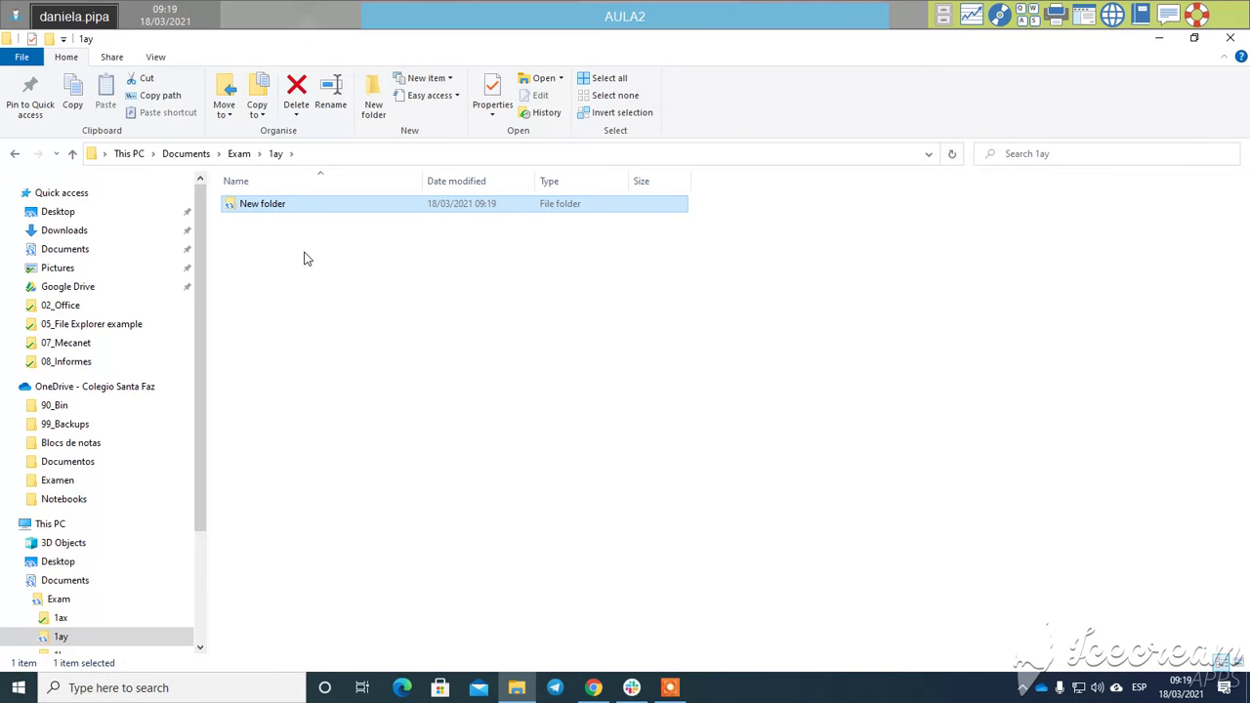
key(ctrl+shift+n)
key(Return)
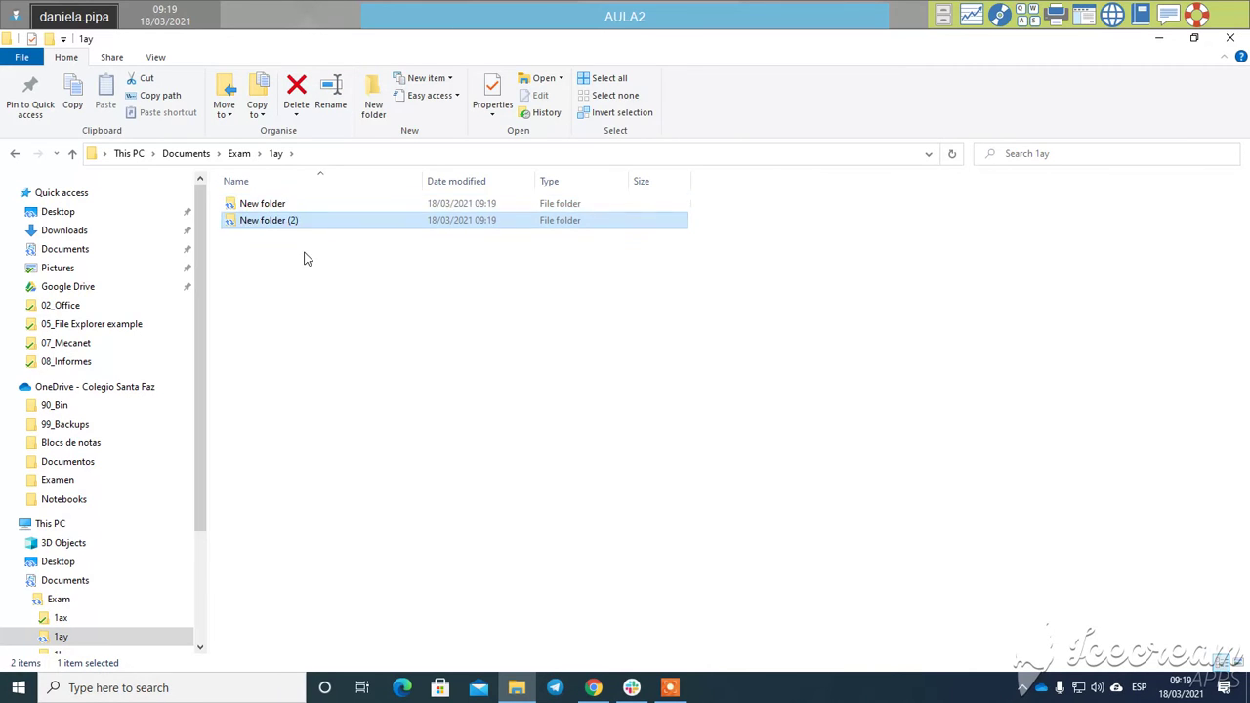
key(ctrl+shift+n)
key(Return)
key(ctrl+shift+n)
key(Return)
Rename the four new folders in 1ay, in order, as Block_A, Block_B, Block_C and Block_D
key(Home)
key(F2)
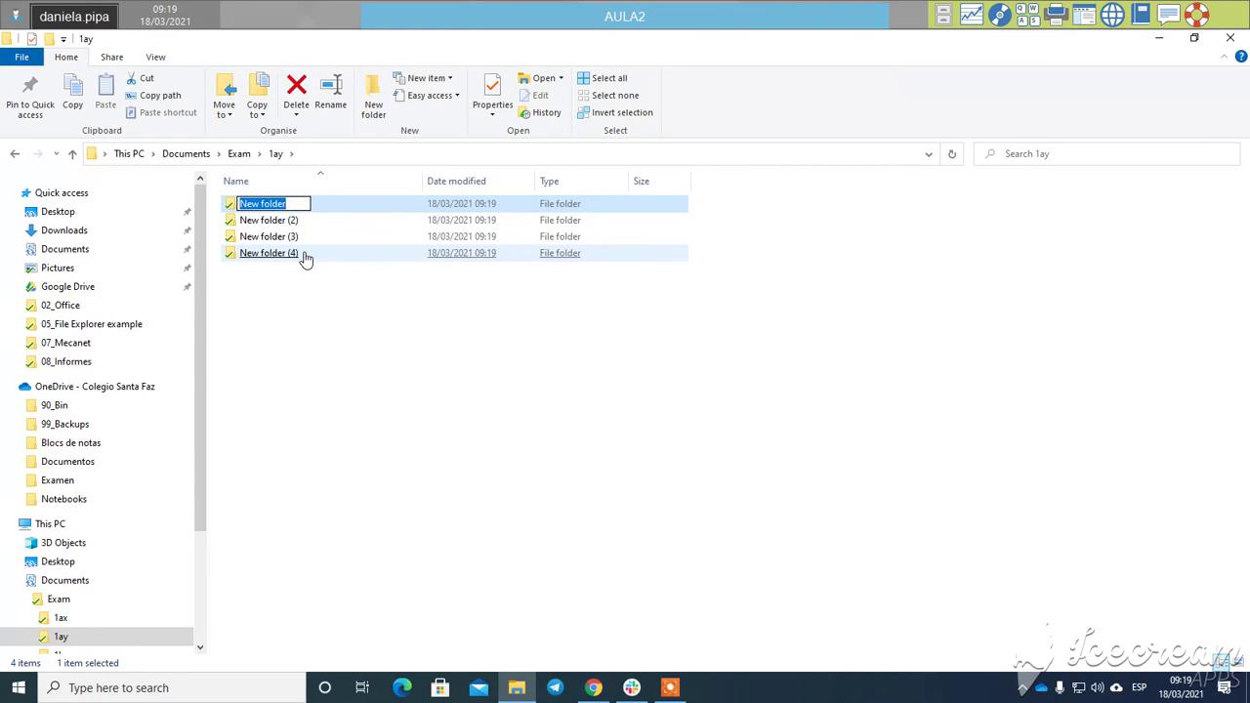
text(Block)
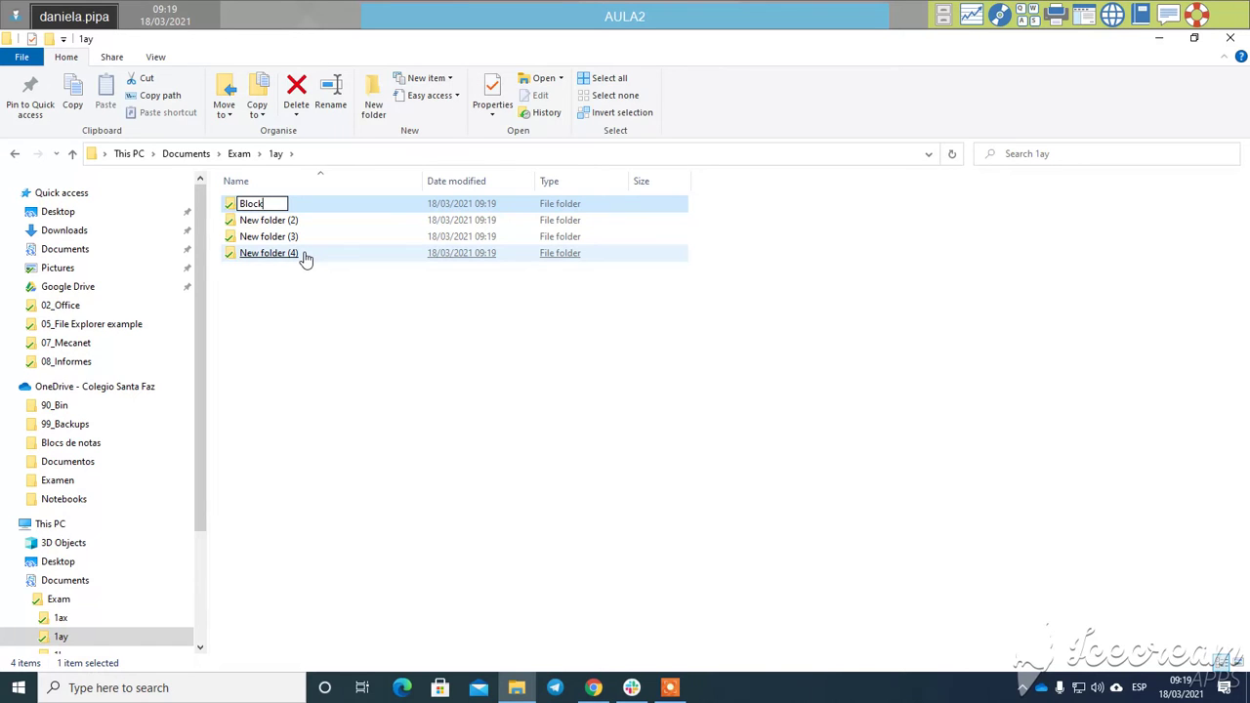
text(_A)
key(Return)
key(Down)
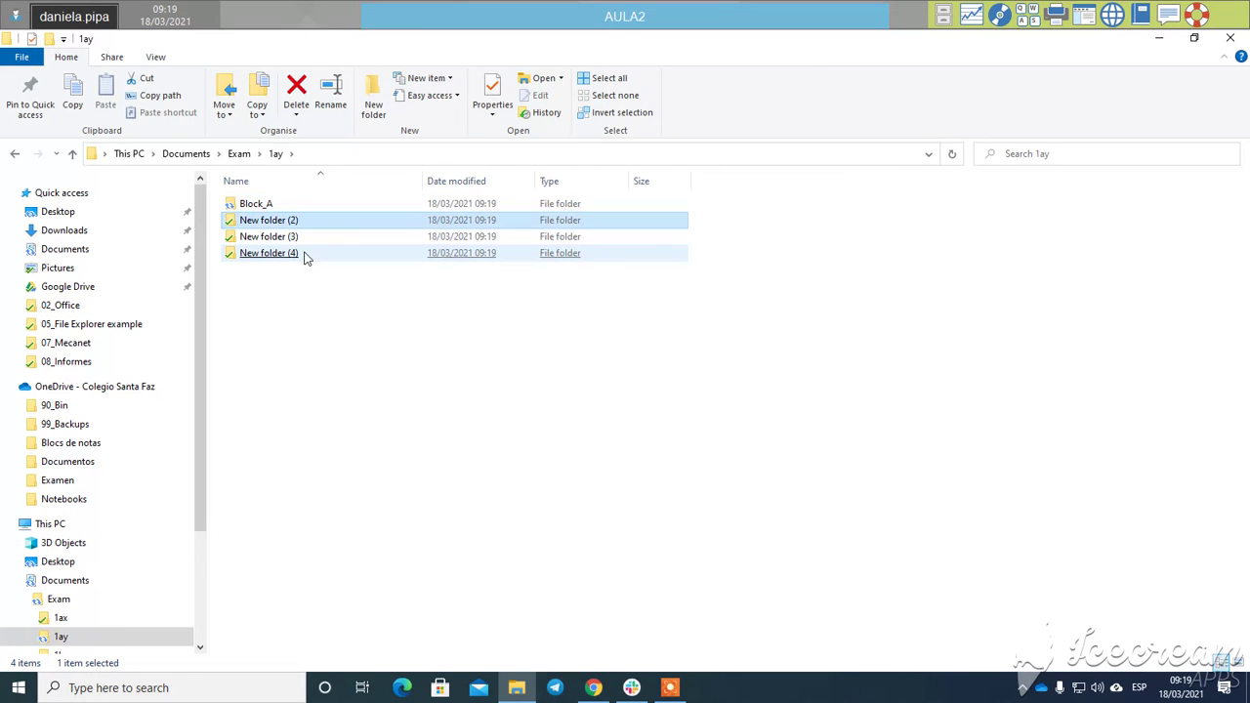
key(F2)
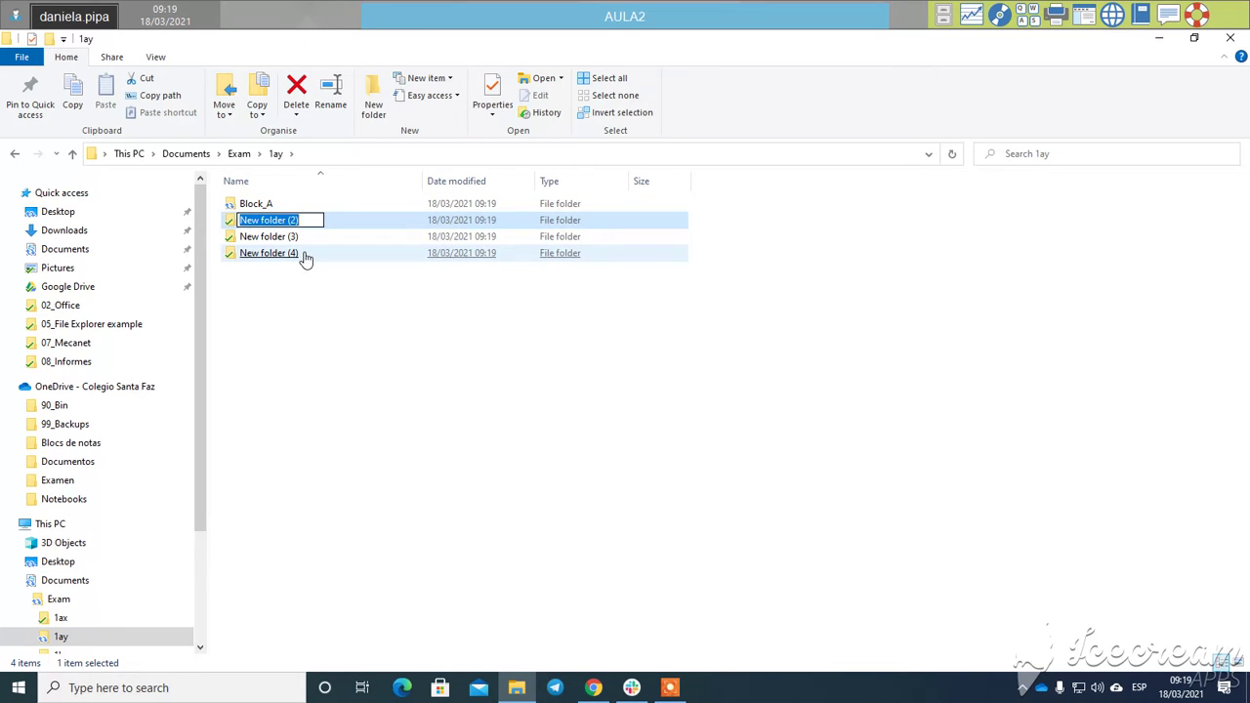
text(Block)
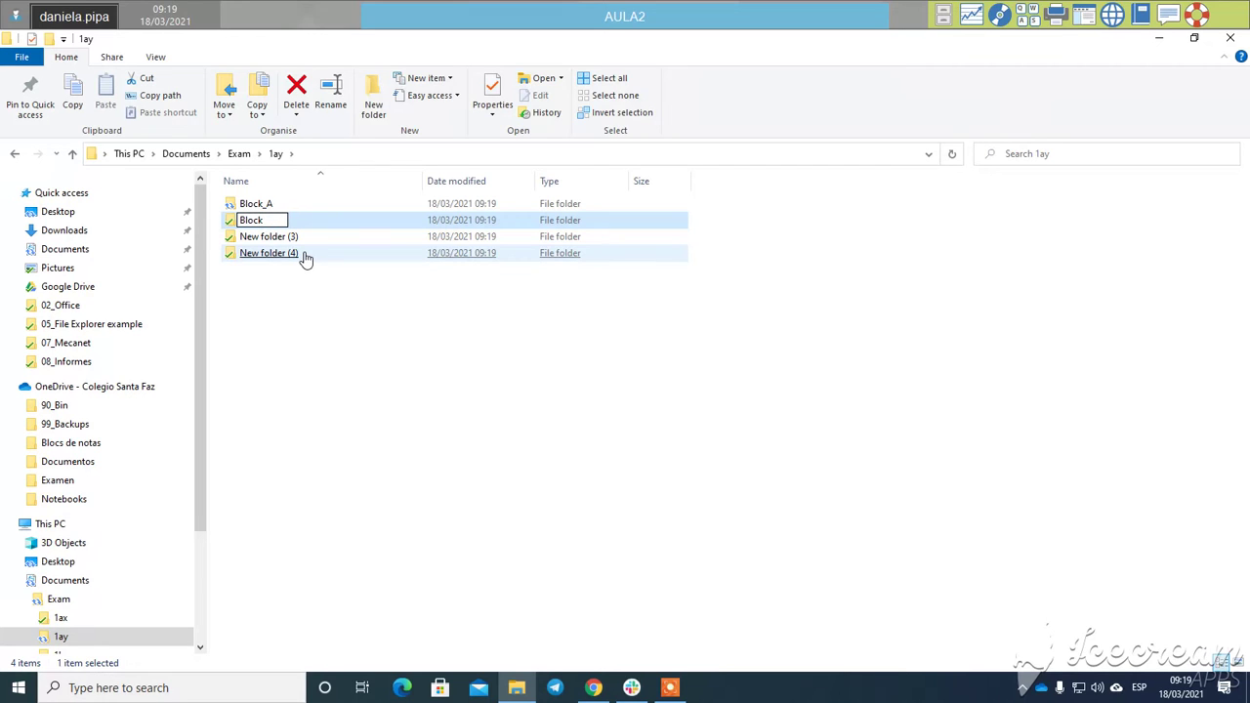
text(_B)
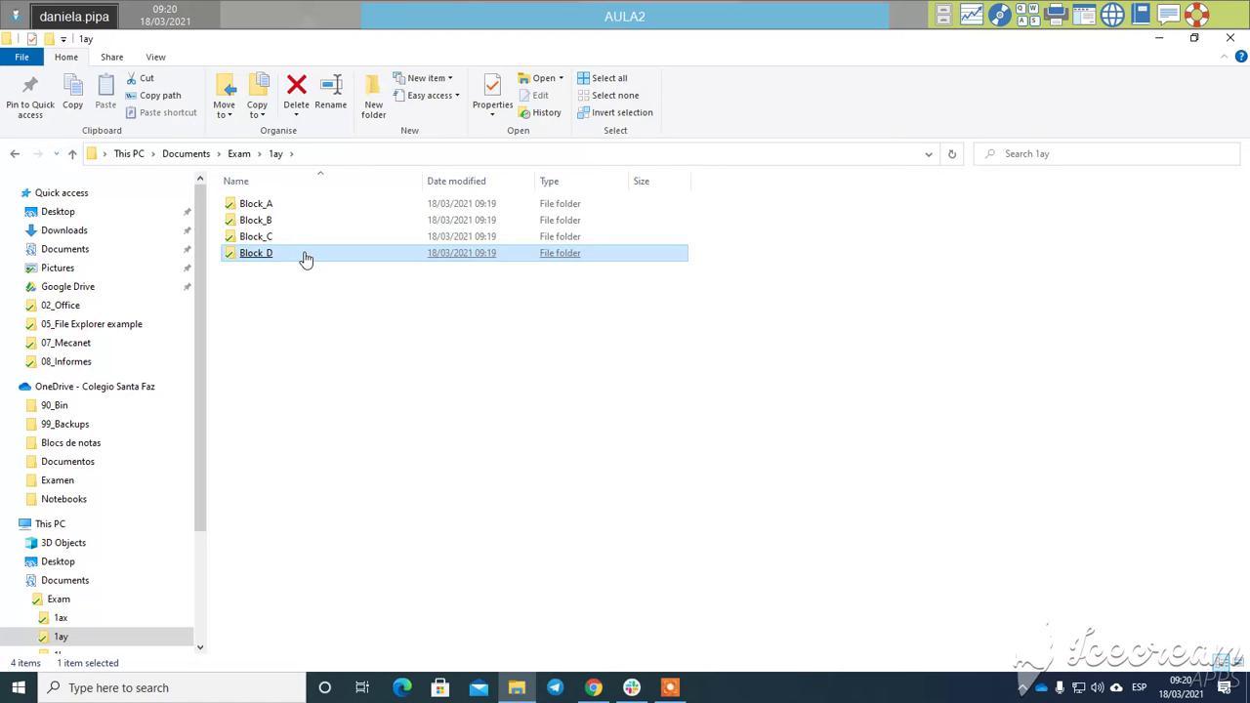
Return to Exam, open the 1by folder and create a subfolder named Files in it
key(alt+Left)
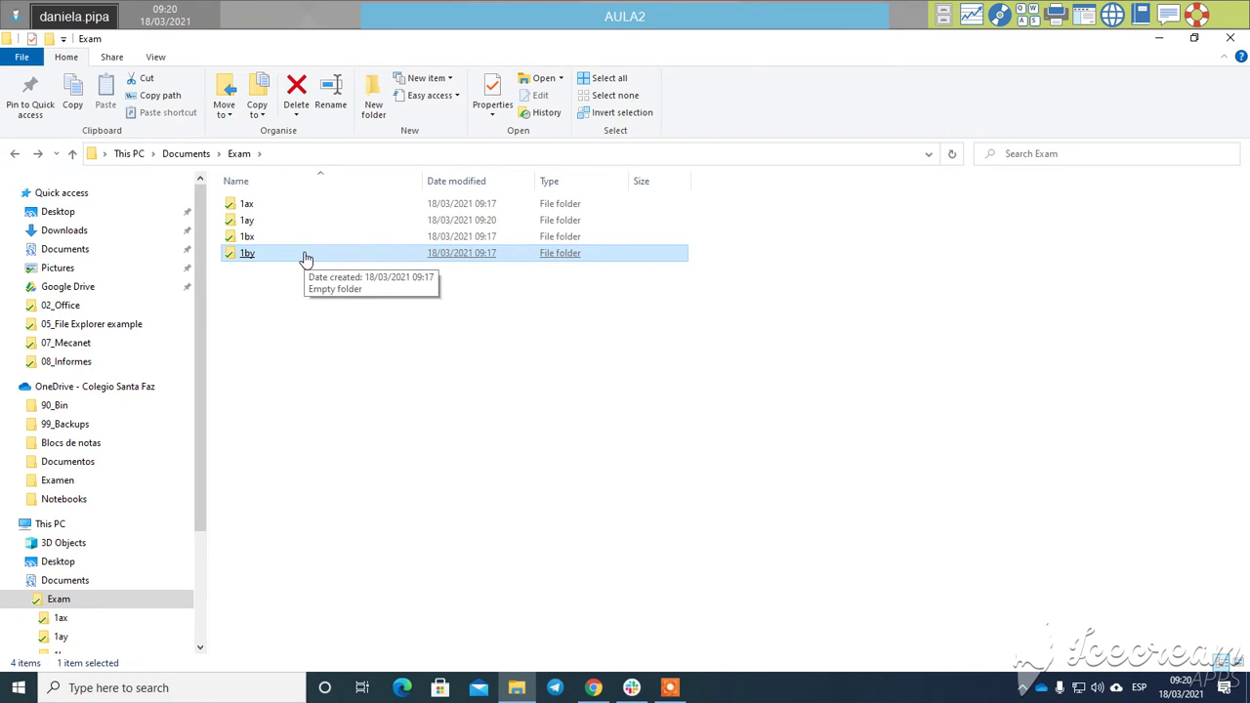
double_click(306, 256)
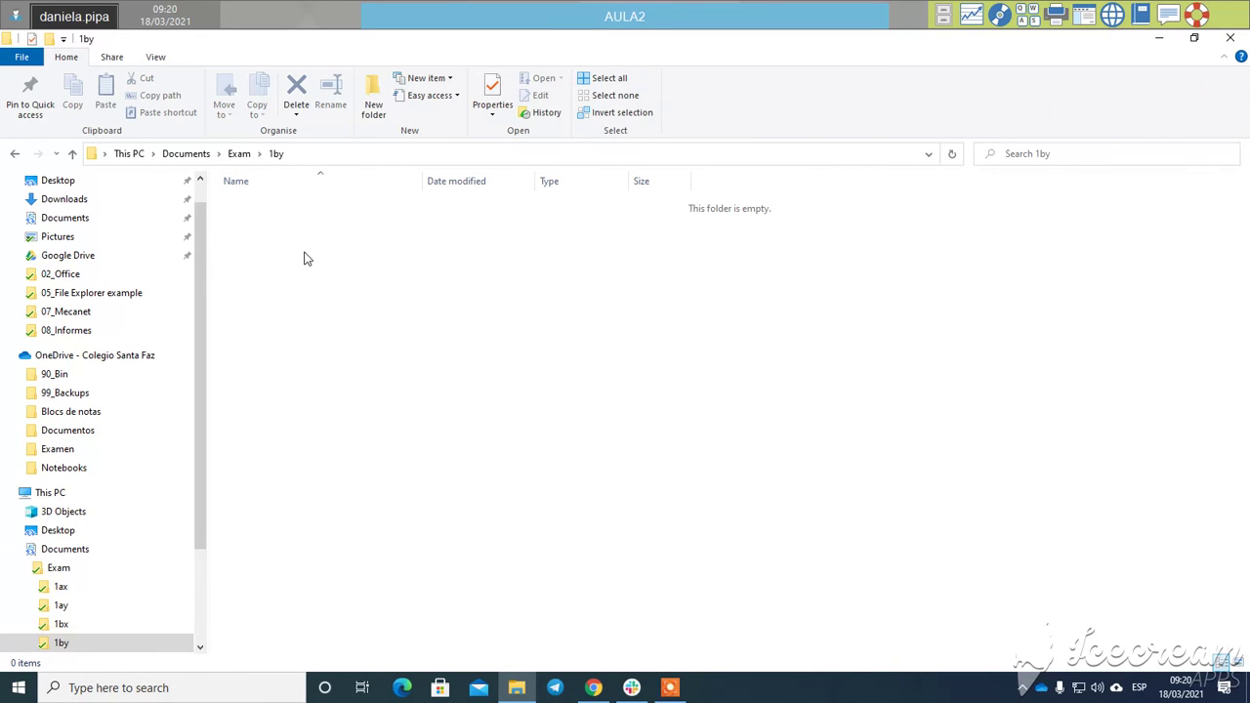
key(ctrl+shift+n)
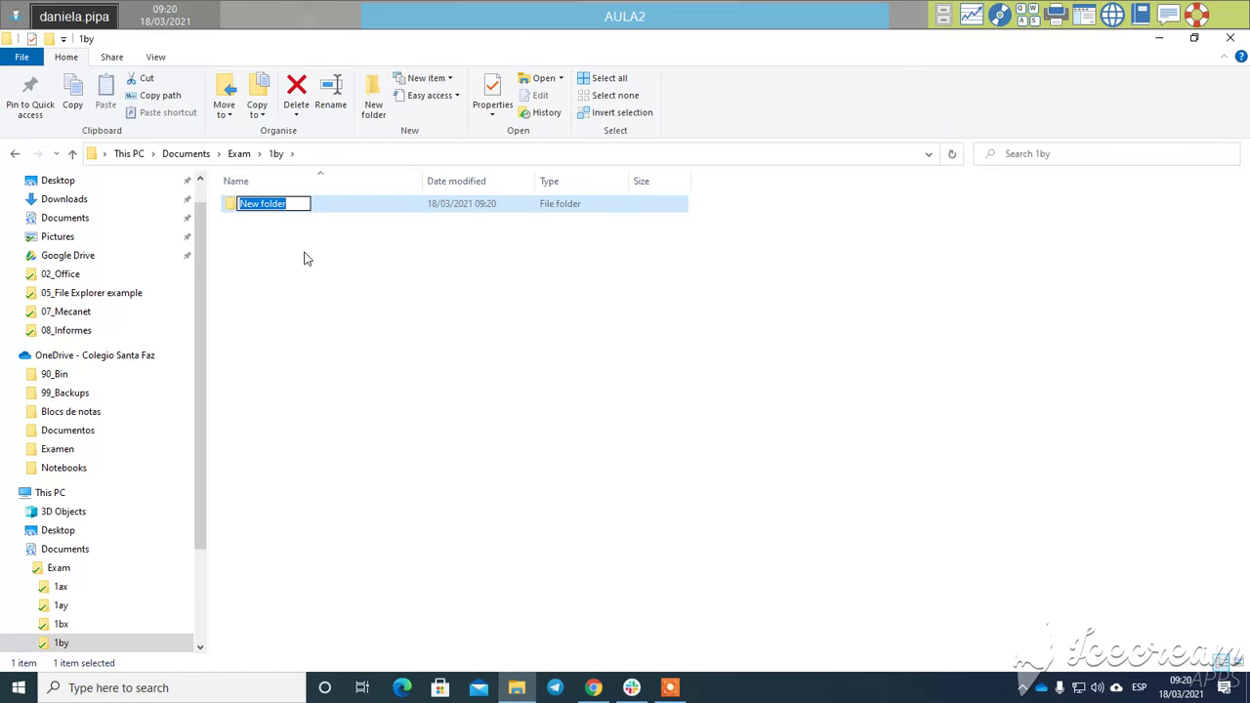
text(Files)
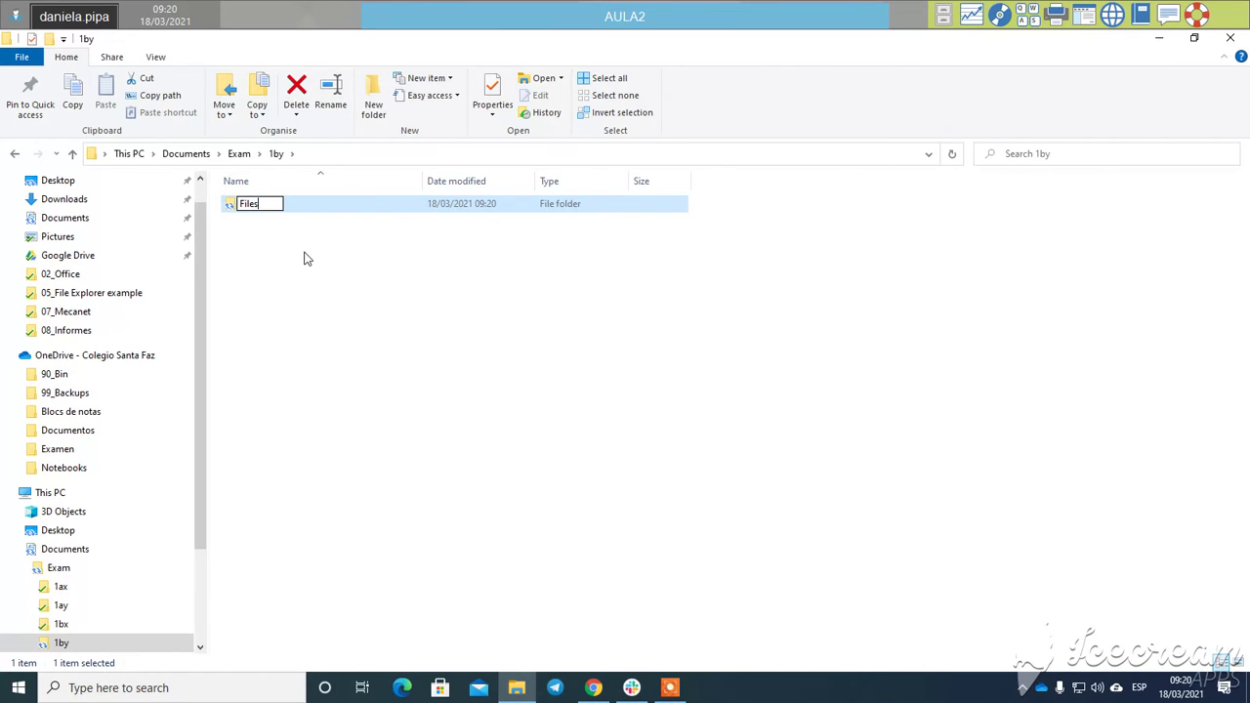
key(Return)
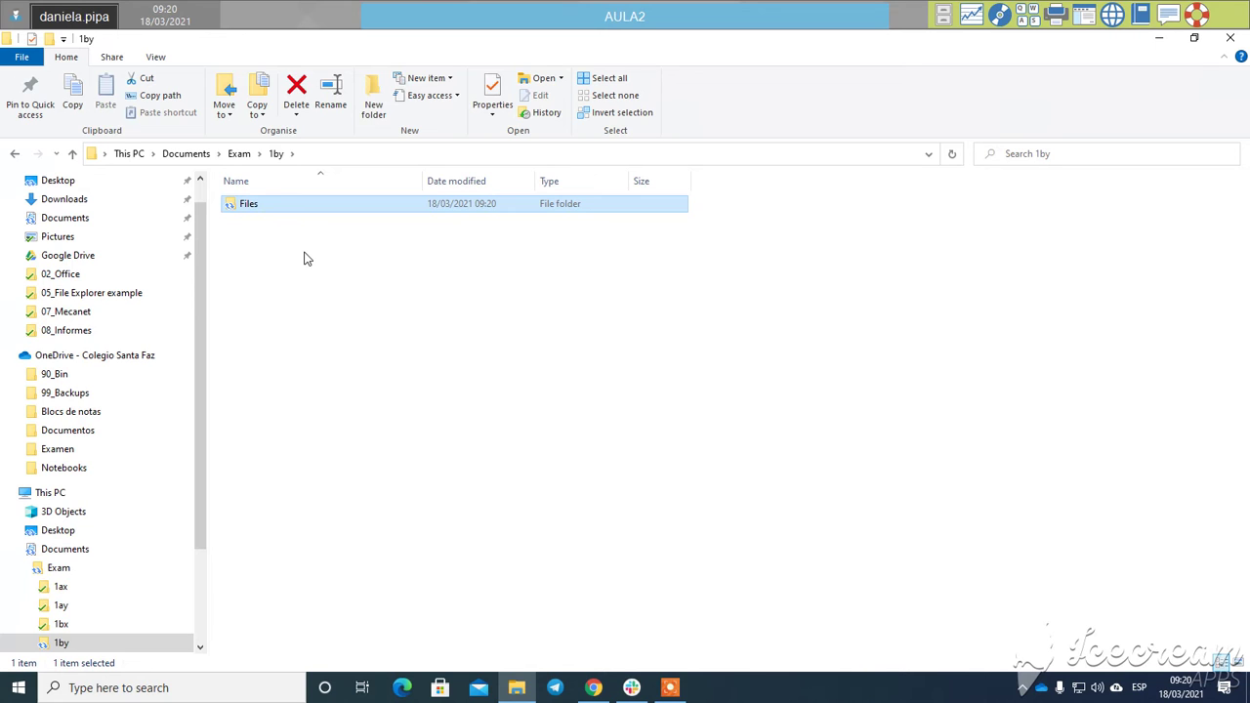
Go back from the 1by folder through Exam to the Documents folder
key(shift+Tab)
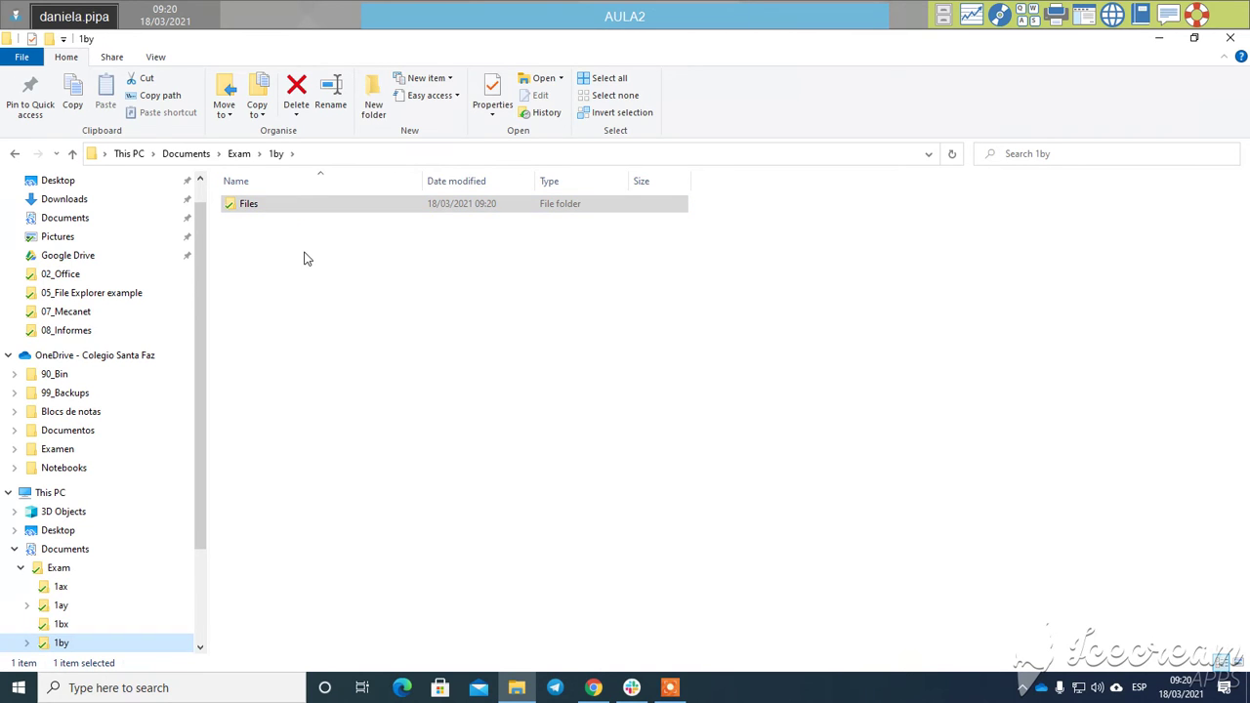
key(shift+Tab)
key(shift+Tab)
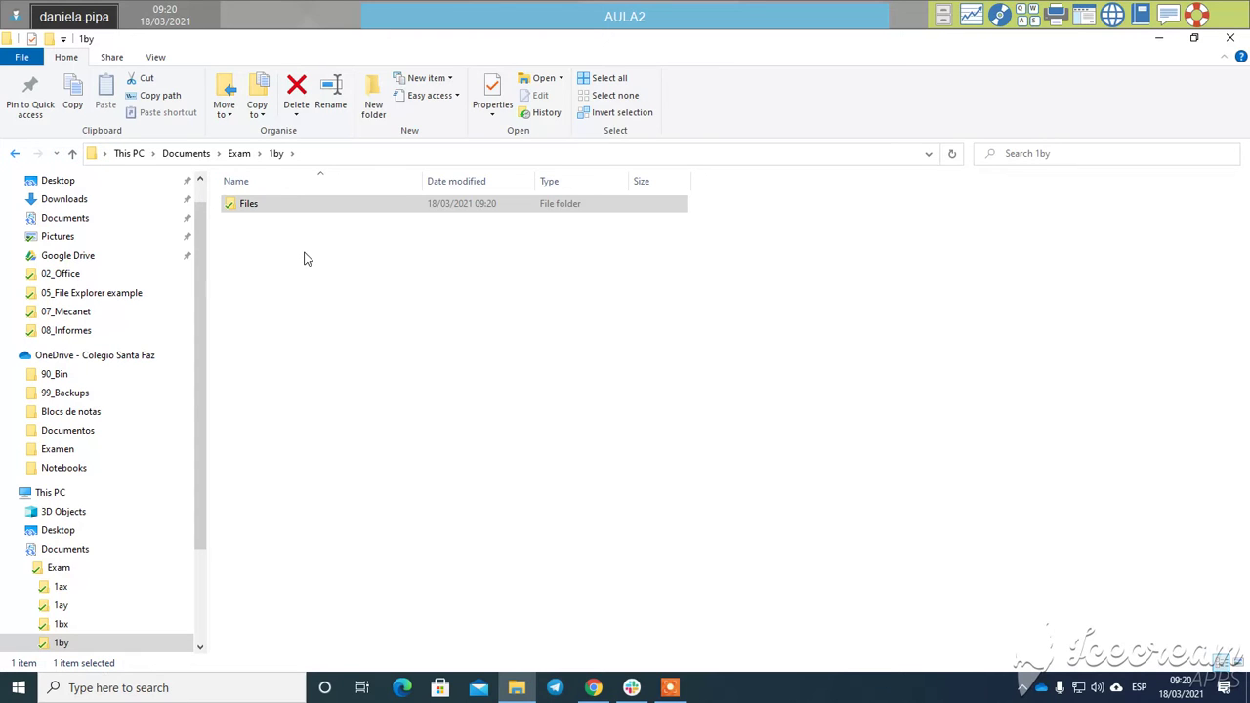
key(Return)
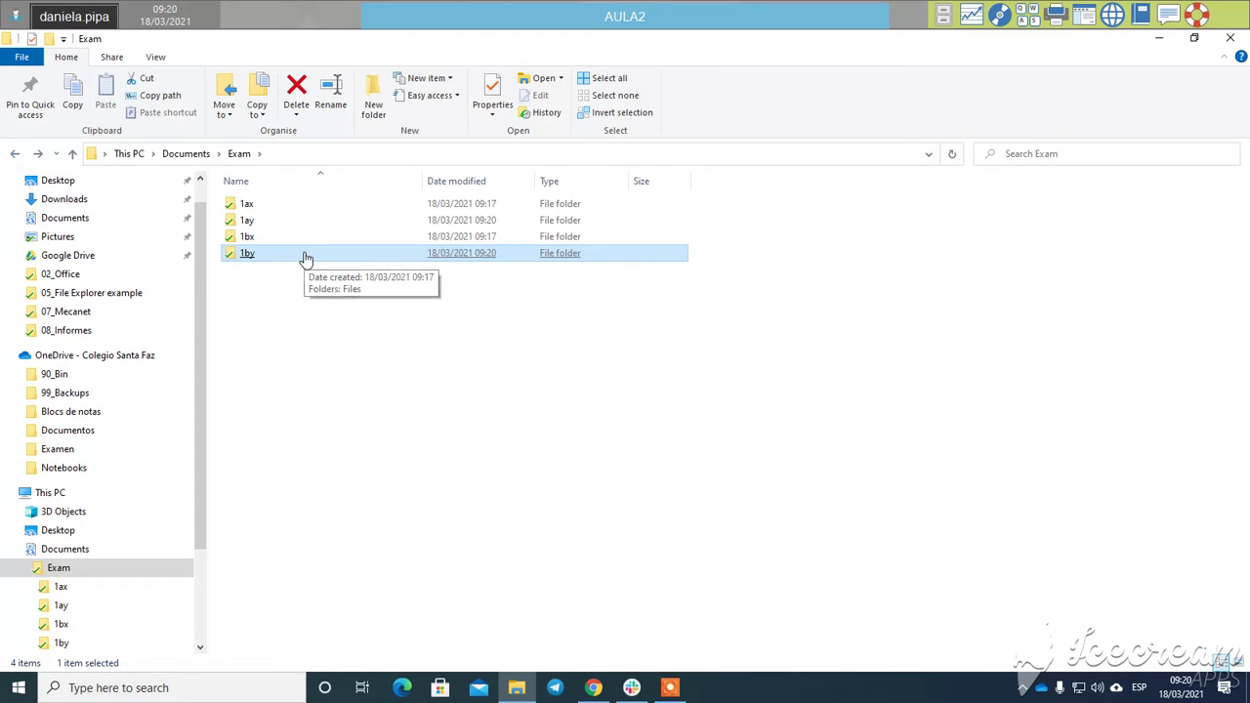
key(shift+Tab)
key(shift+Tab)
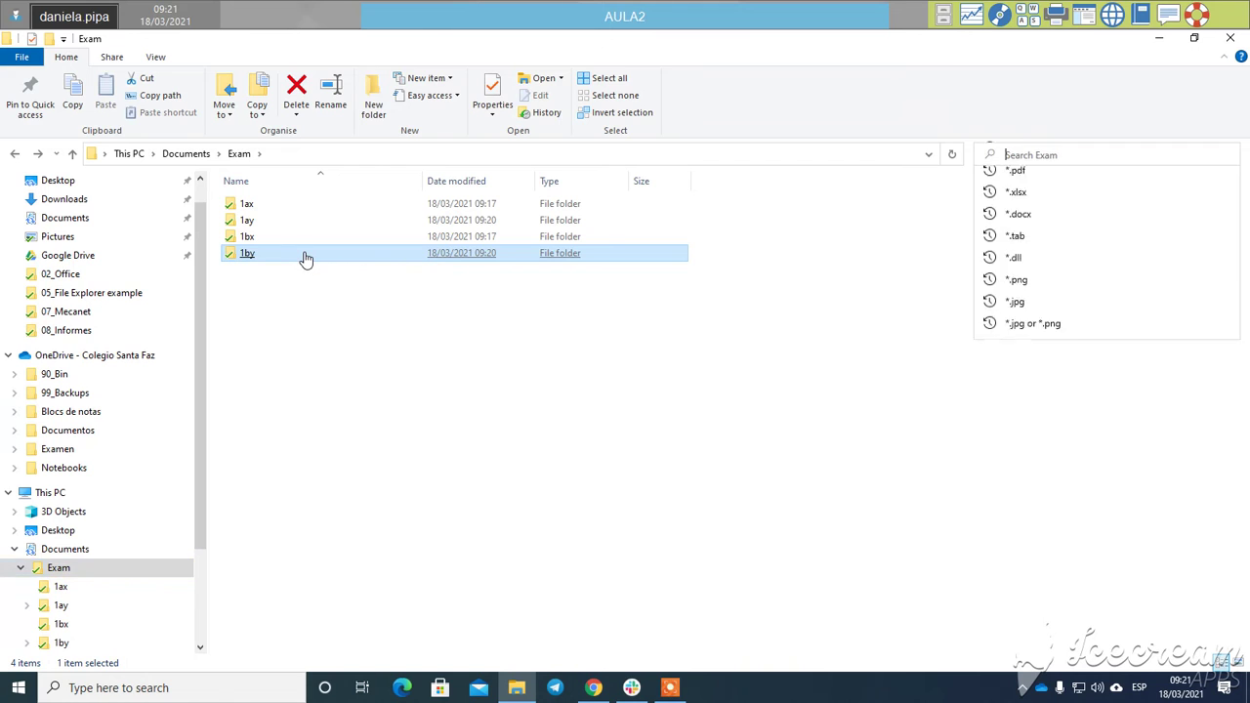
key(shift+Tab)
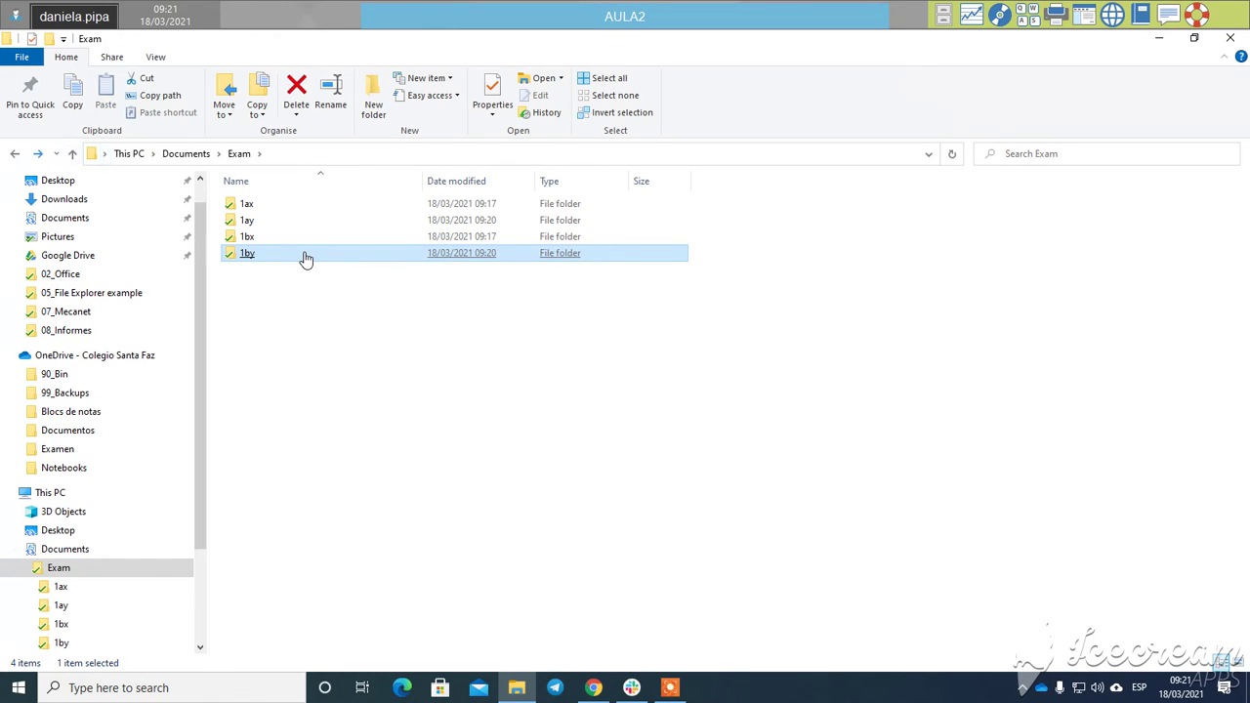
key(Return)
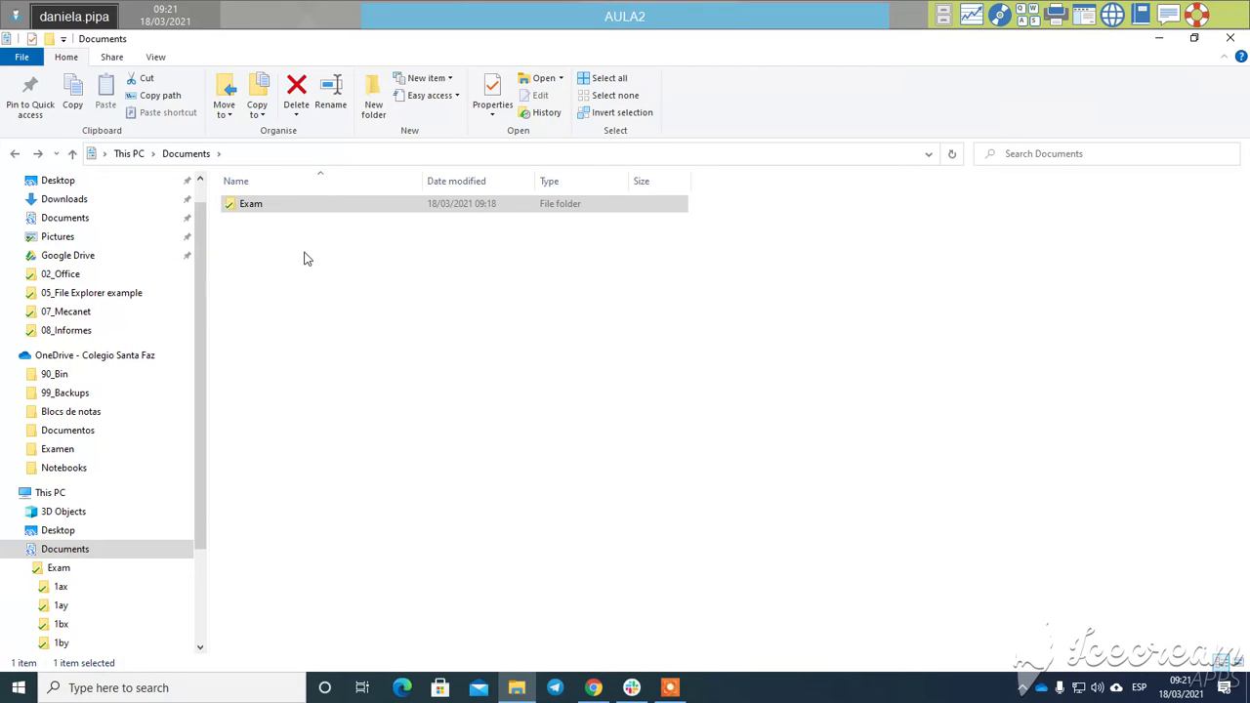
Start mapping a network drive from This PC in the folder tree
click(304, 257)
scroll(184, 287, down, 2)
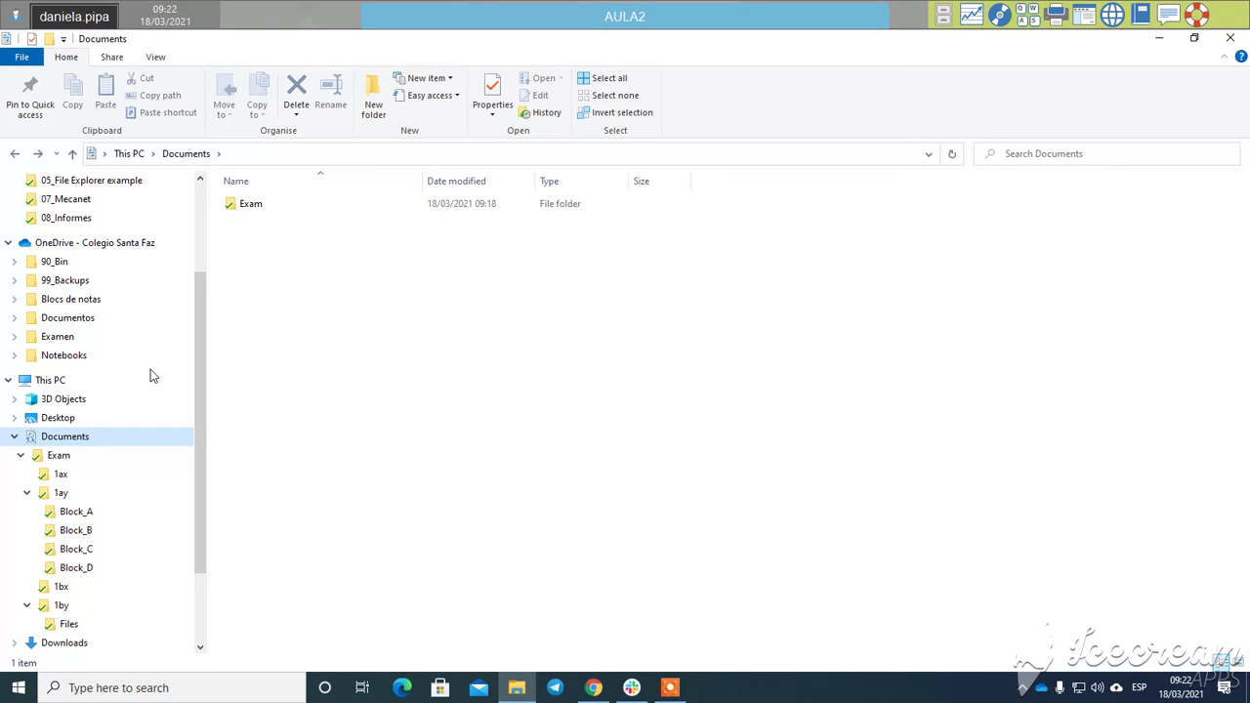
key(Up)
key(Up)
key(Up)
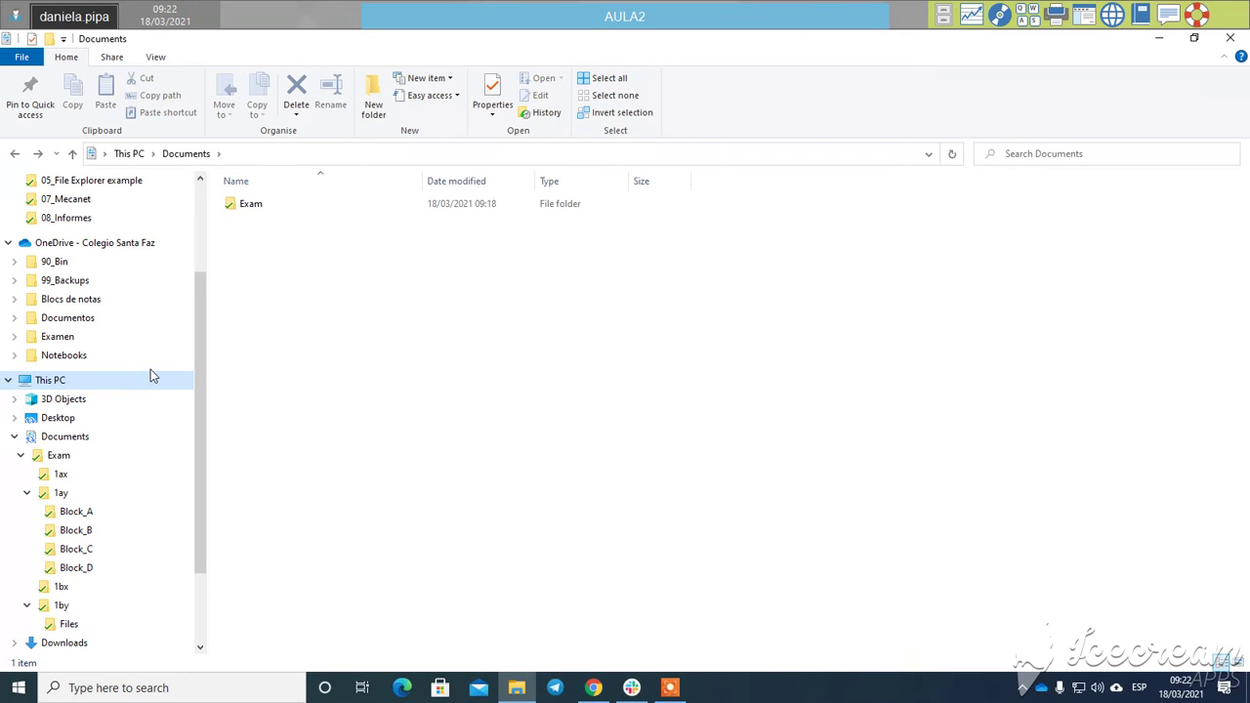
key(shift+F10)
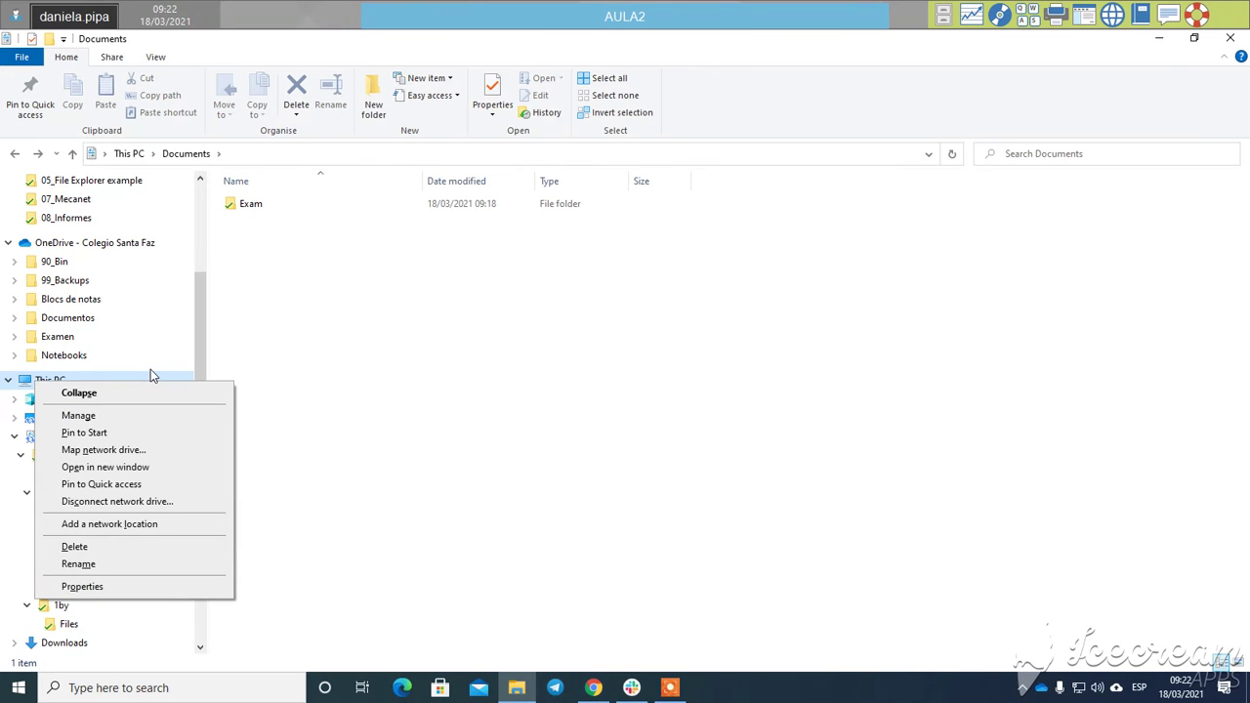
key(Down)
key(Down)
key(Down)
key(Down)
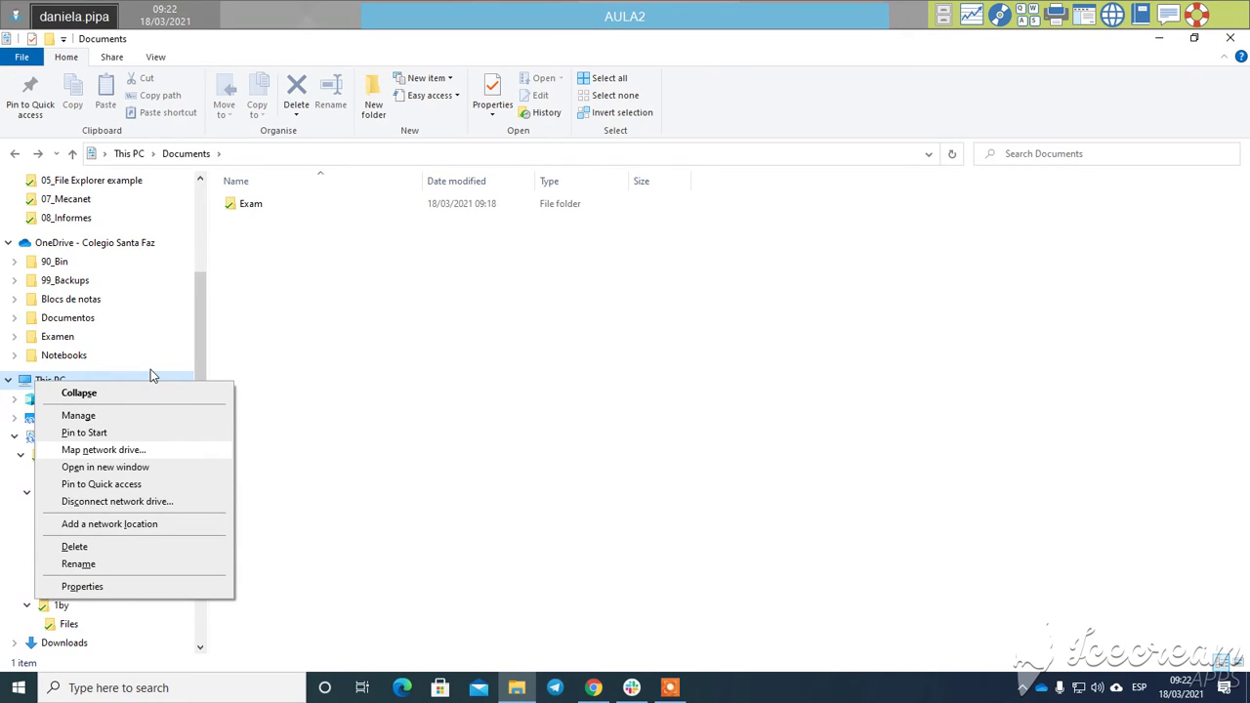
key(Return)
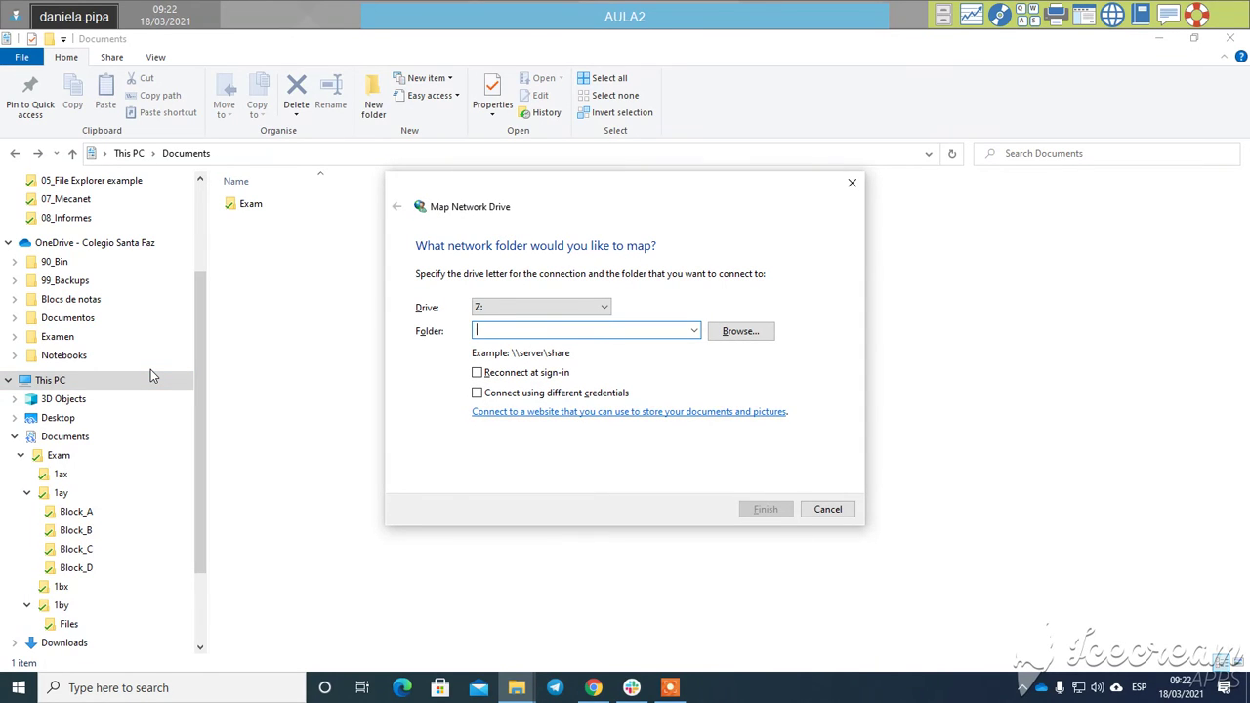
Map drive Z: to the network folder \\192.168.1.200\ALLTOGETHER
text(19)
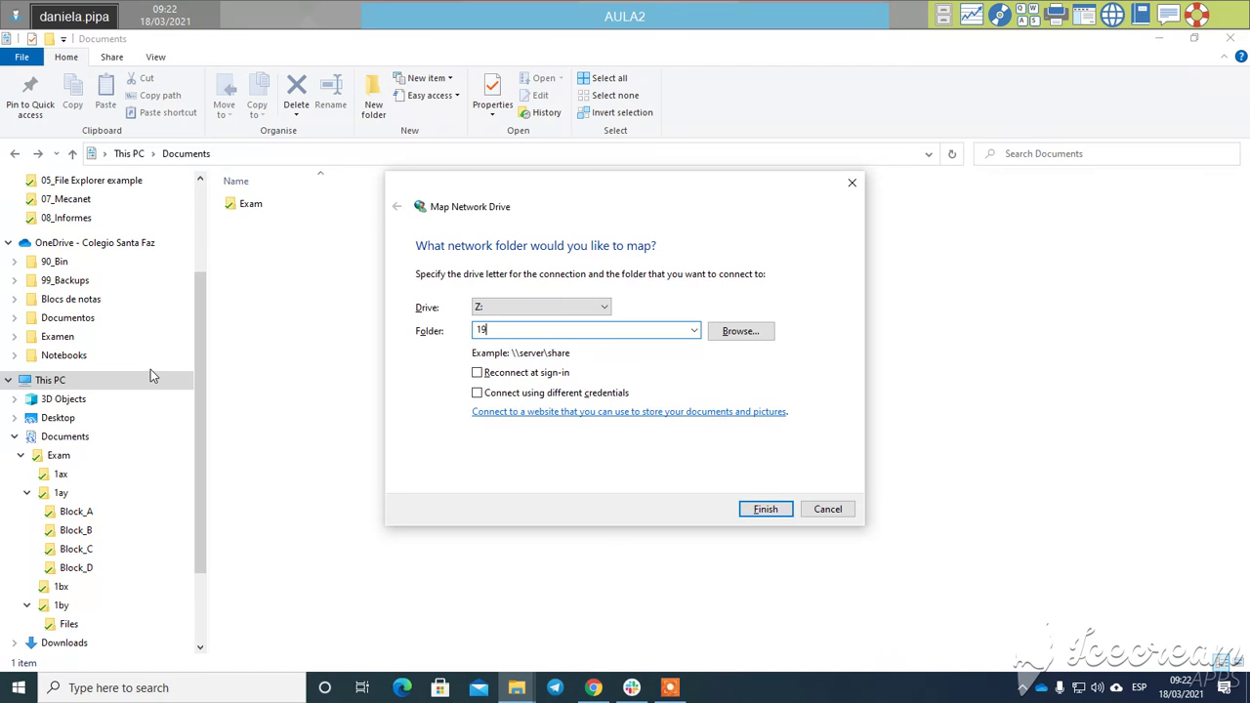
text(2.168.1)
text(200)
key(Left)
key(Left)
key(Left)
key(Left)
key(Left)
key(Left)
key(Left)
key(Left)
key(Left)
key(Left)
key(Left)
key(Left)
text(\\)
key(Right)
key(Right)
key(Right)
key(Right)
key(Right)
key(Right)
key(Right)
key(Right)
key(Right)
key(Right)
text(\ALLTOGET)
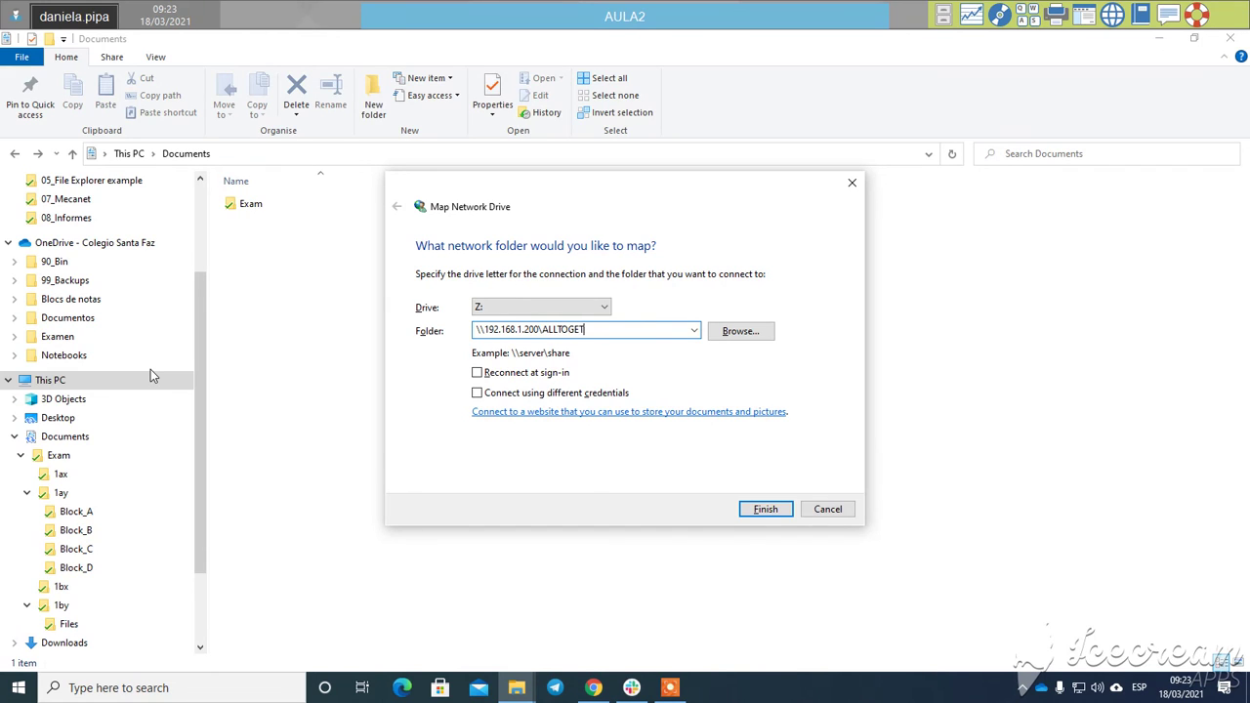
text(HER)
key(Return)
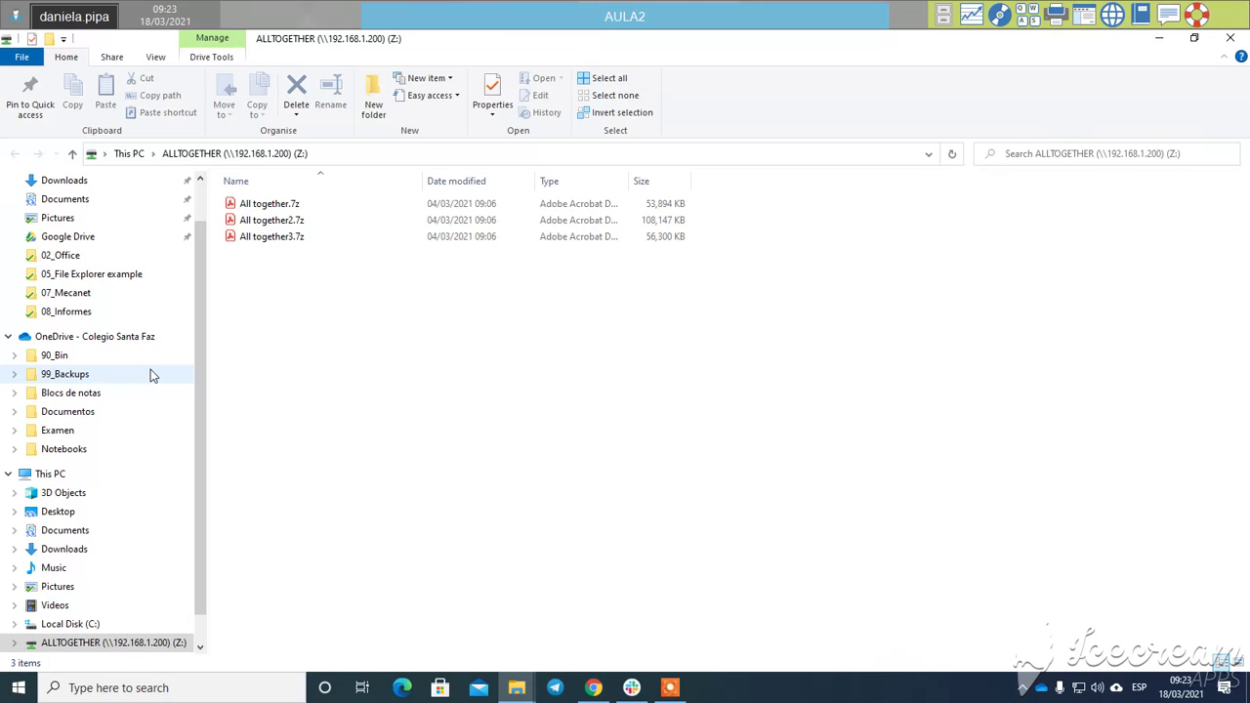
click(256, 204)
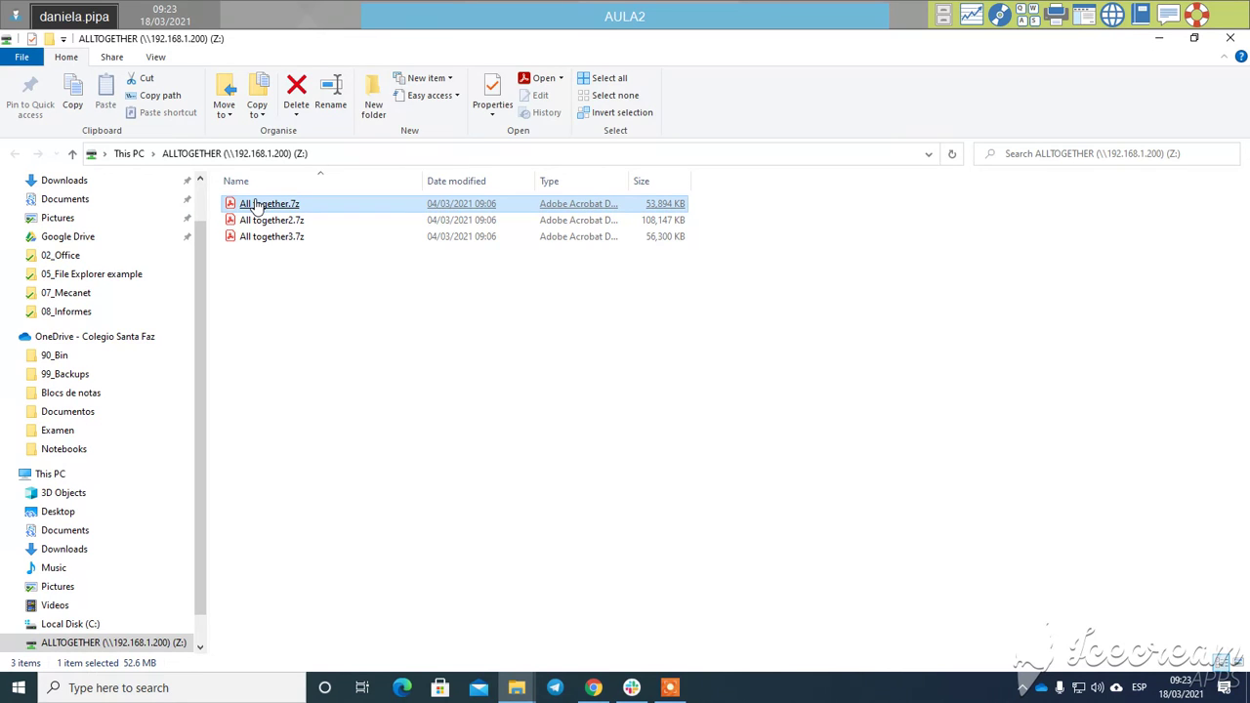
double_click(256, 204)
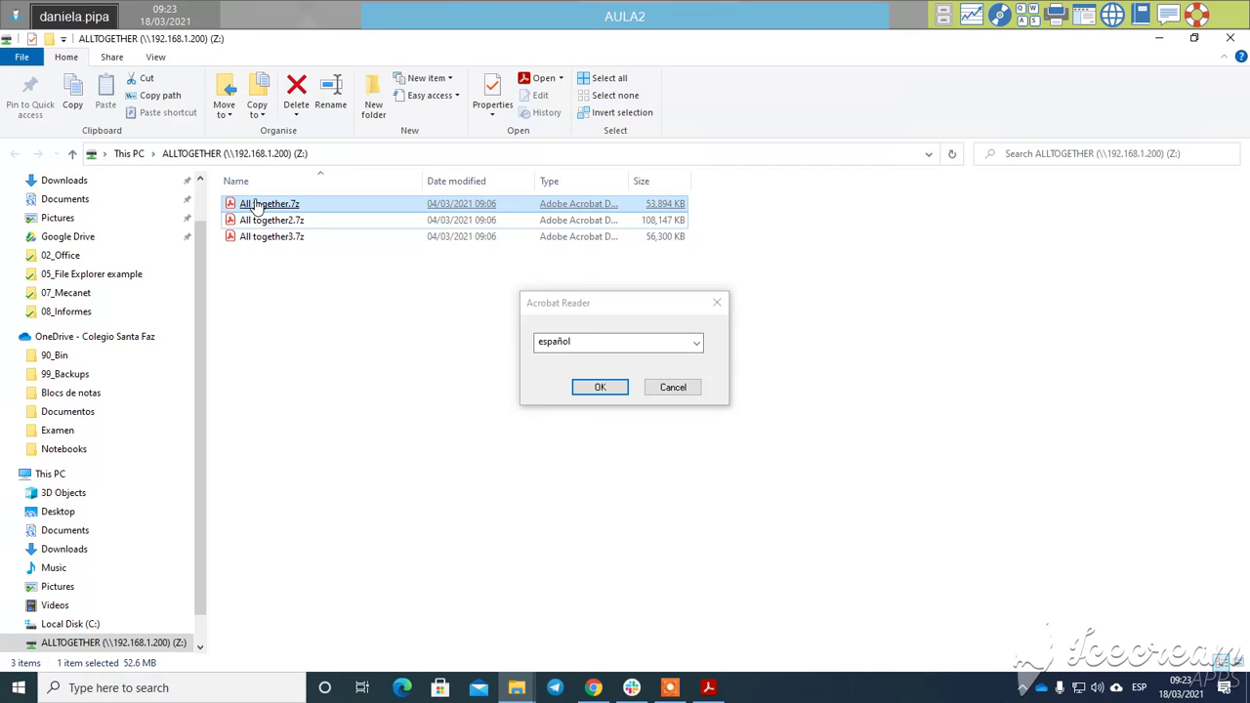
key(Escape)
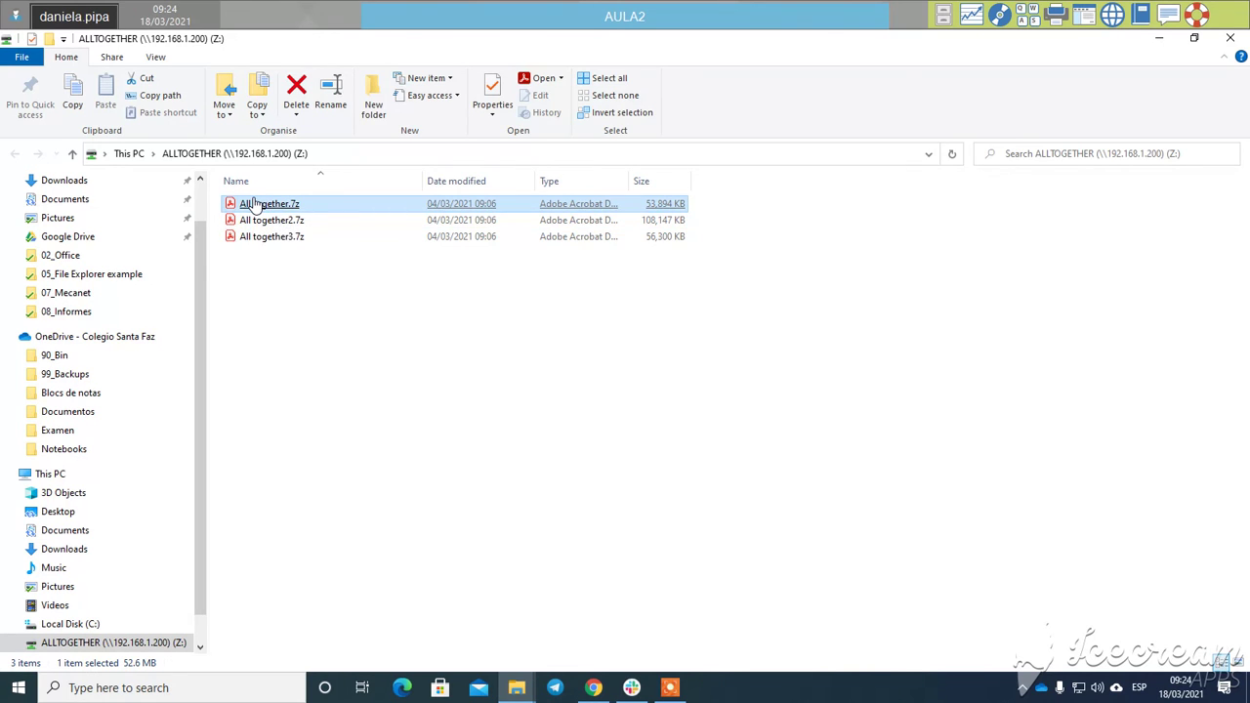
Copy all the files from the ALLTOGETHER drive into the Files folder in Documents > Exam > 1by, resuming the transfer when it pauses
key(ctrl+a)
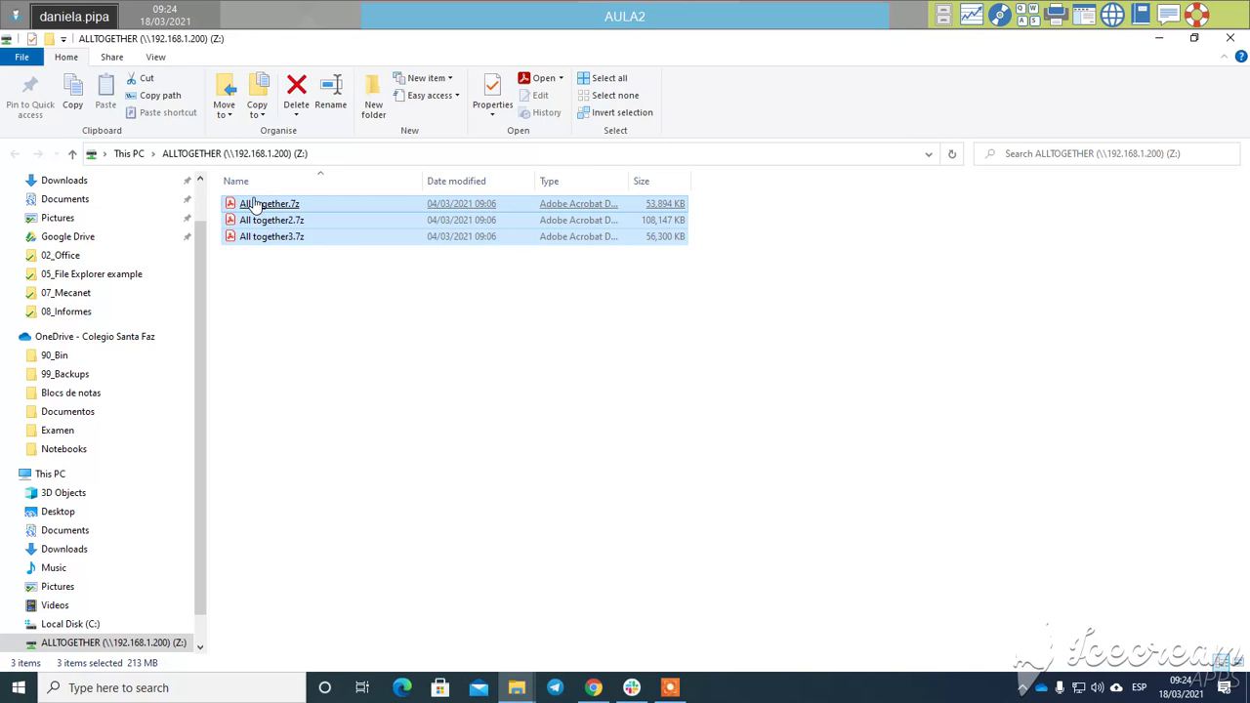
key(ctrl+c)
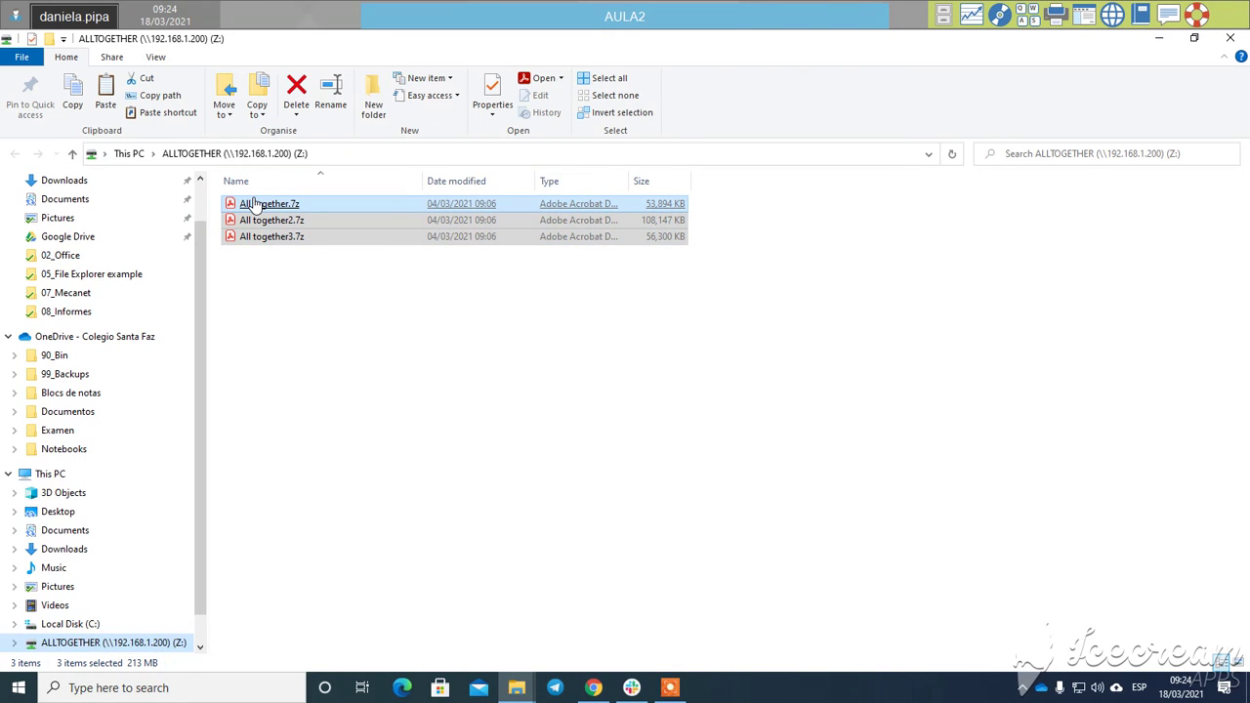
click(47, 201)
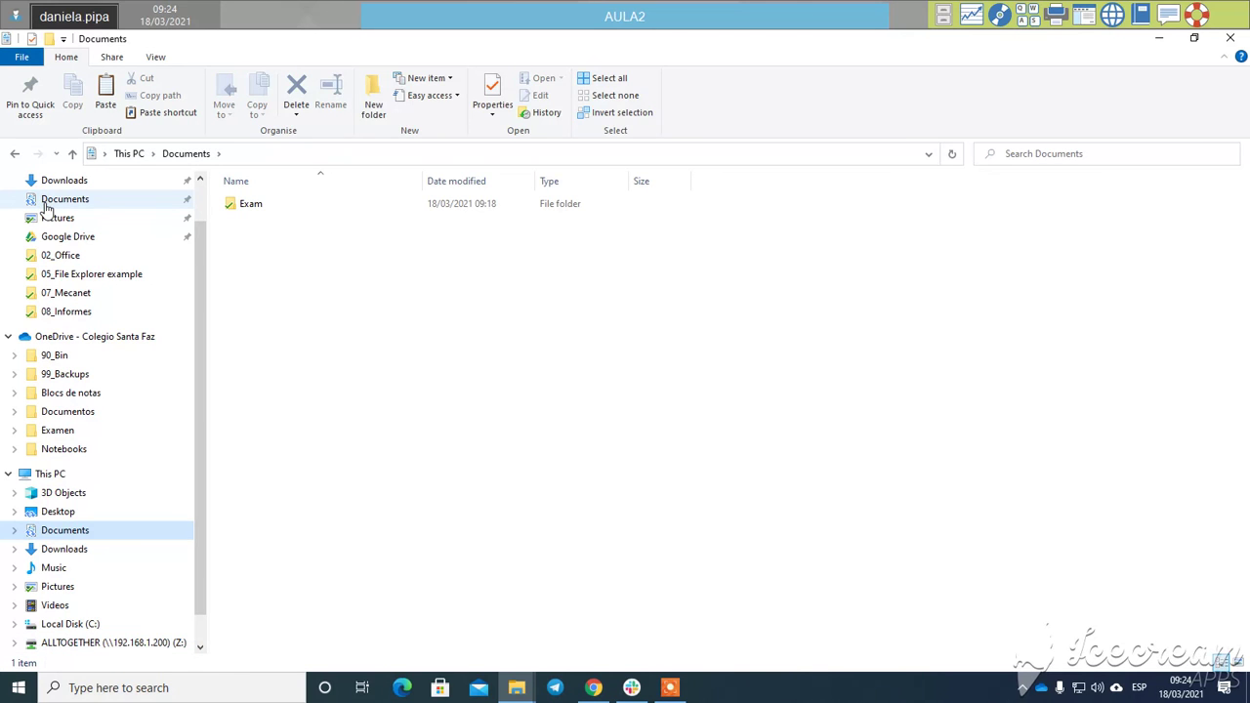
double_click(251, 206)
click(251, 206)
click(250, 254)
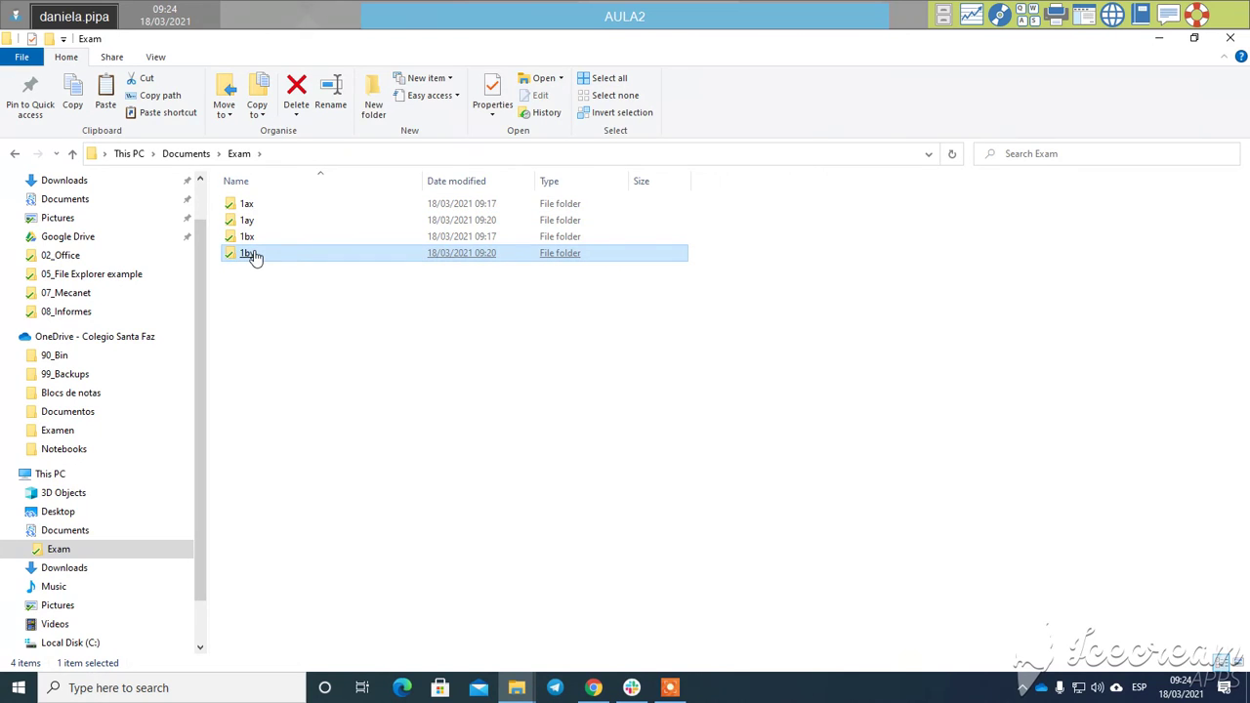
double_click(251, 254)
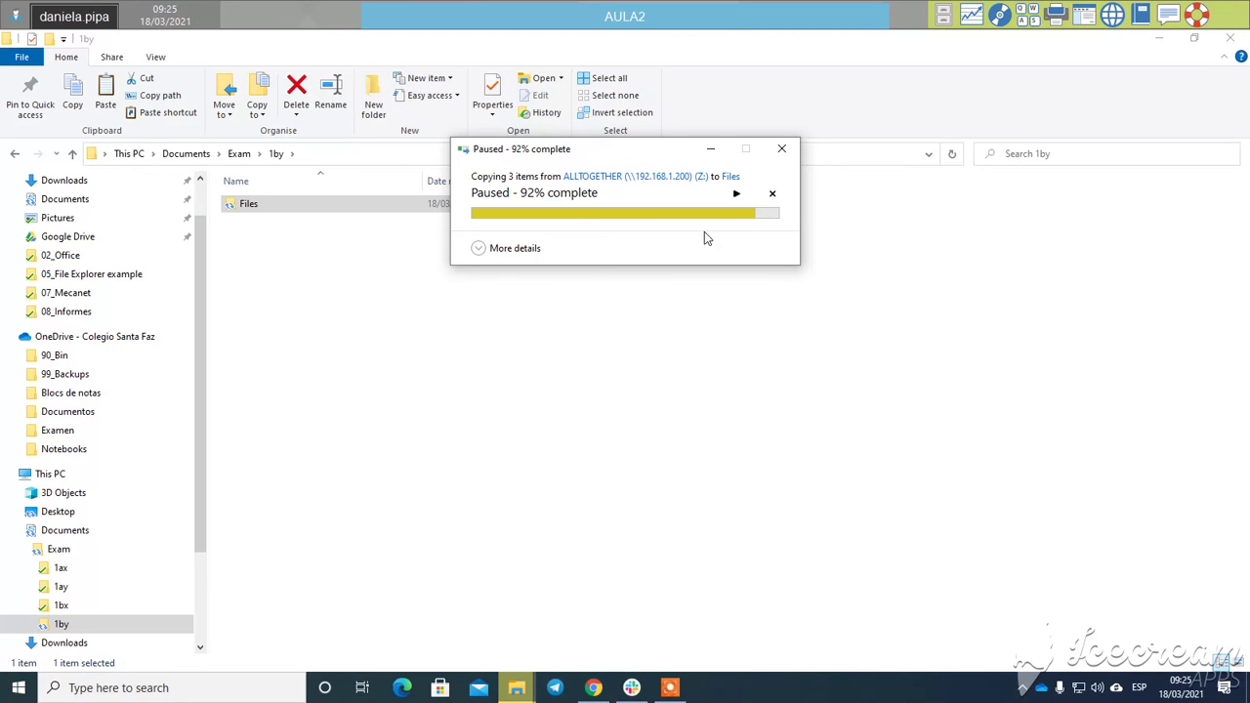
click(735, 196)
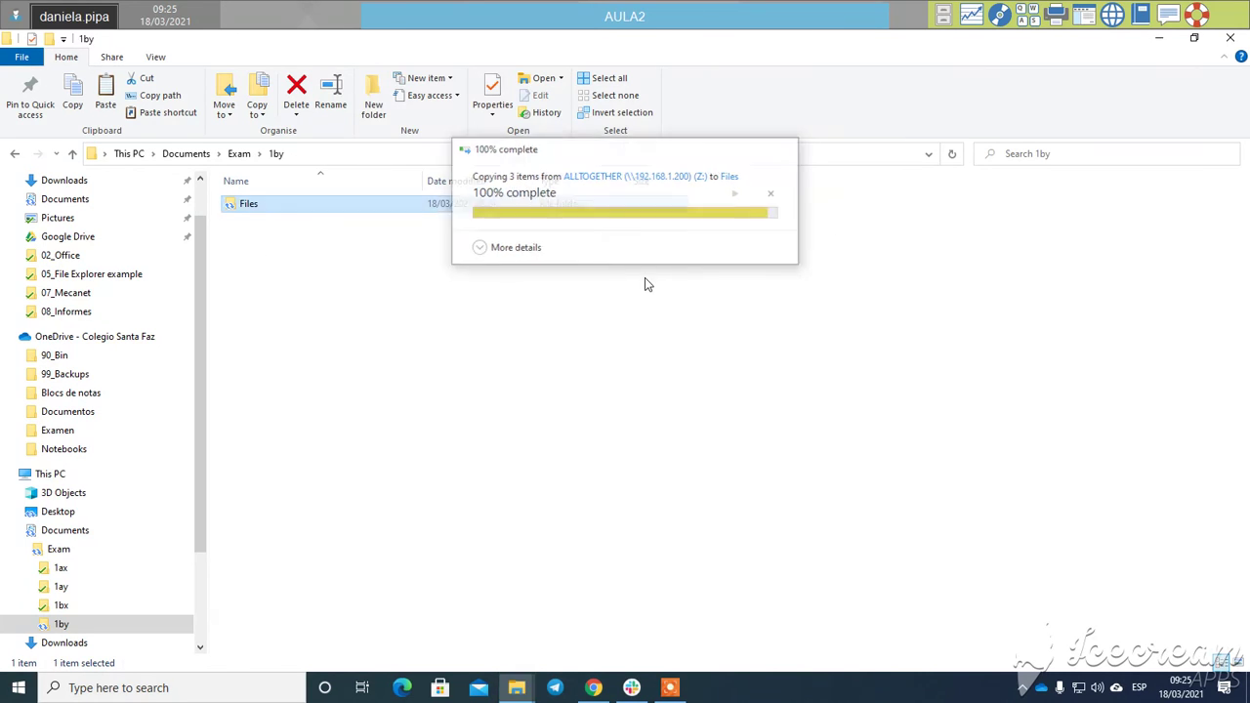
Open the Files folder in 1by and select All together3.7z
key(Return)
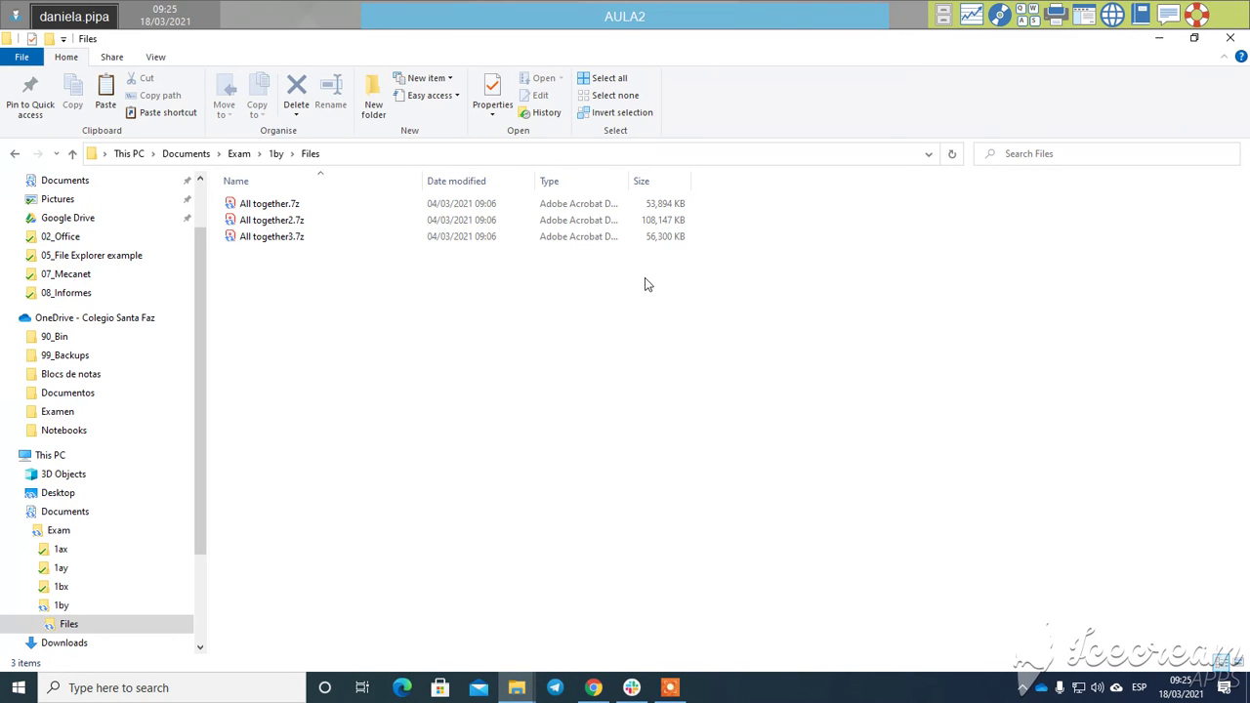
click(372, 236)
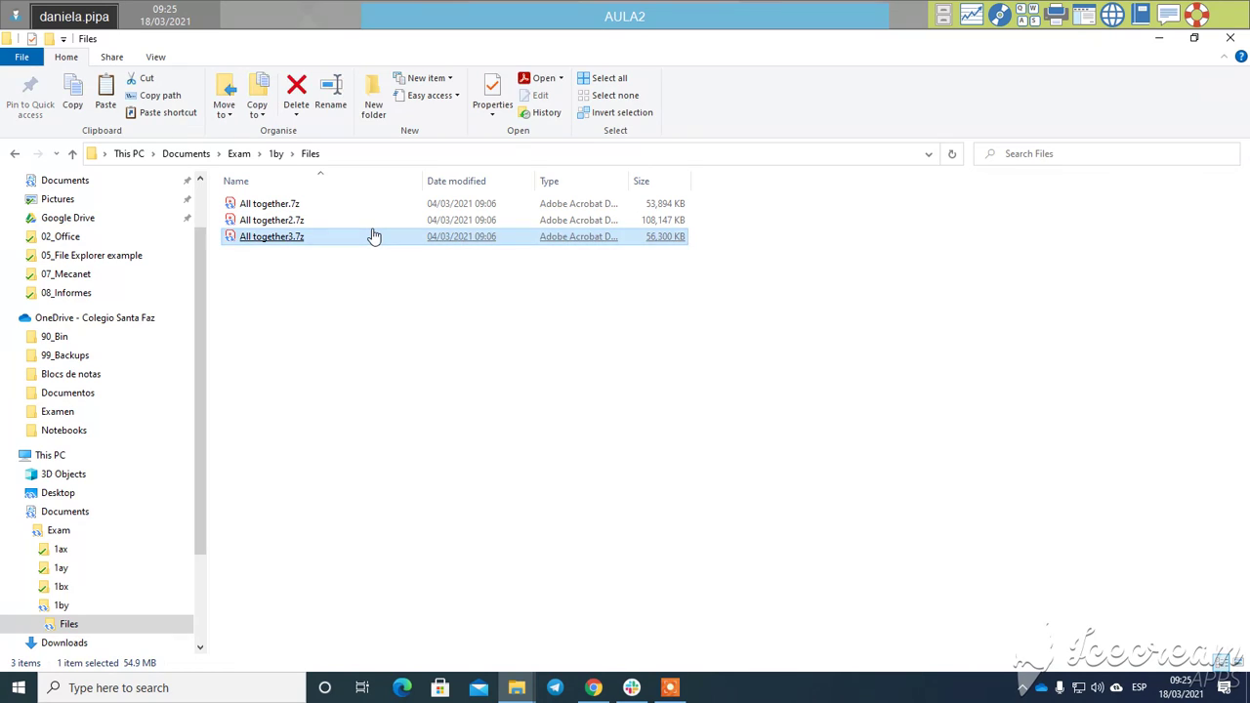